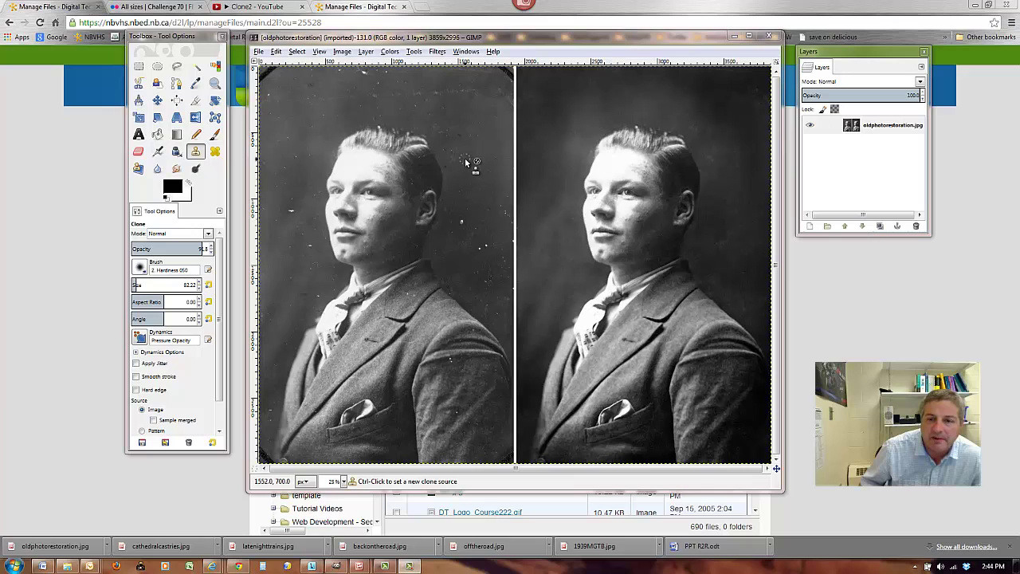
# Duplicate the oldphotorestoration.jpg layer as a backup, hide the copy, and keep the original selected
pyautogui.click(459, 221)
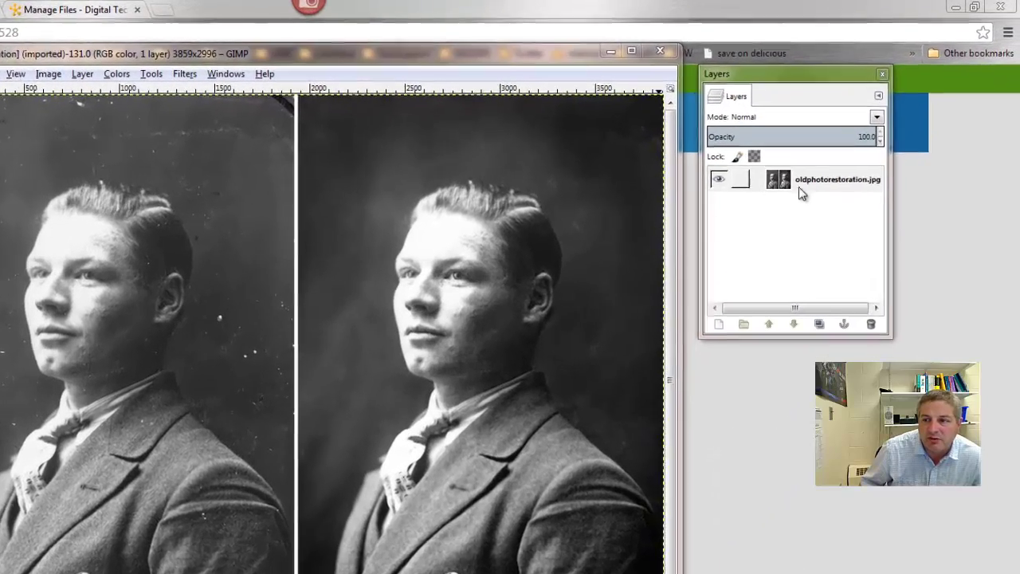
pyautogui.click(799, 187)
pyautogui.rightClick(799, 188)
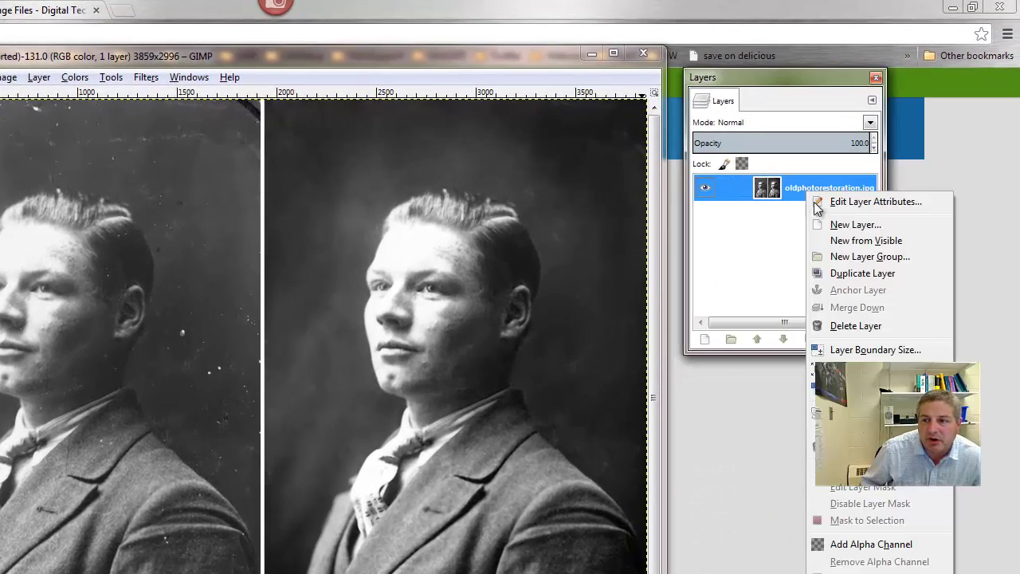
pyautogui.click(860, 265)
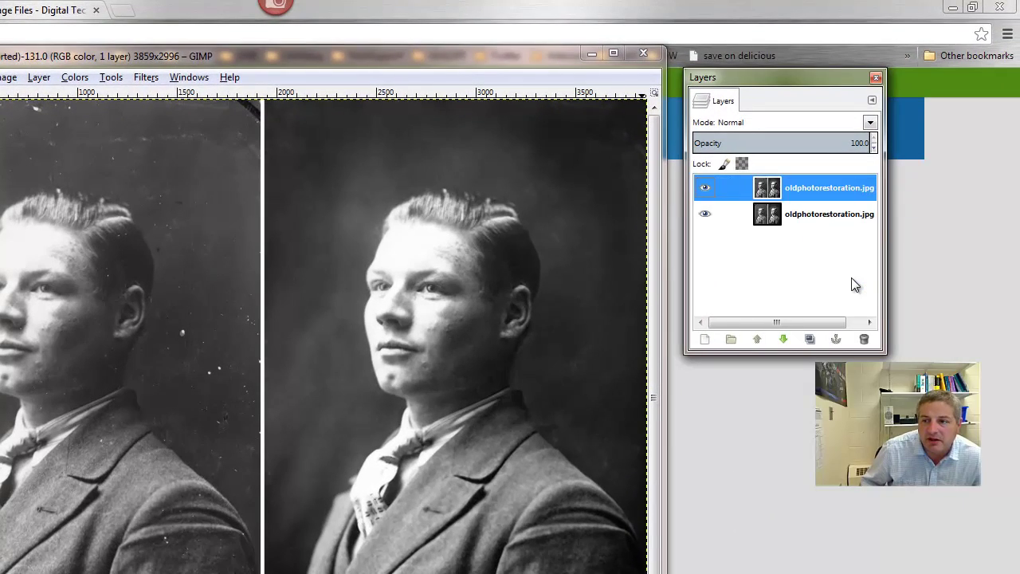
pyautogui.click(821, 217)
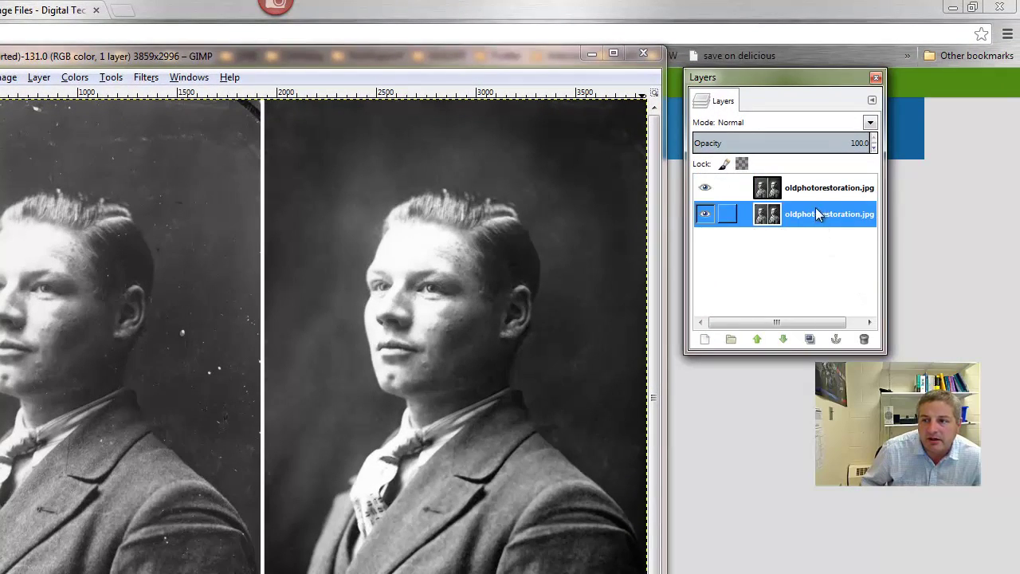
pyautogui.moveTo(883, 224); pyautogui.dragTo(923, 221)
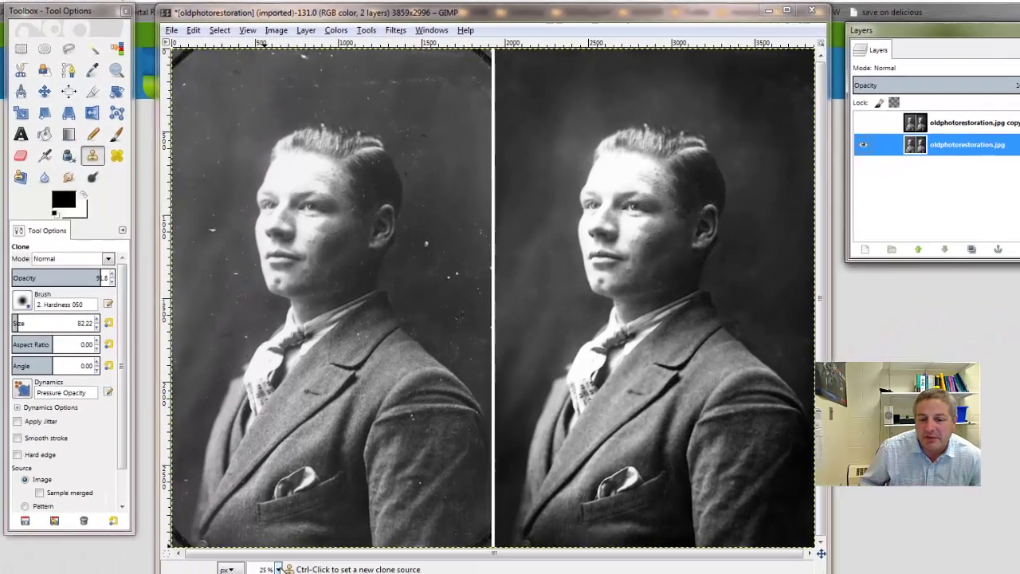
# View the image at 100%, magnify a background patch near the ear to 2300%, then return to 100%
pyautogui.click(297, 558)
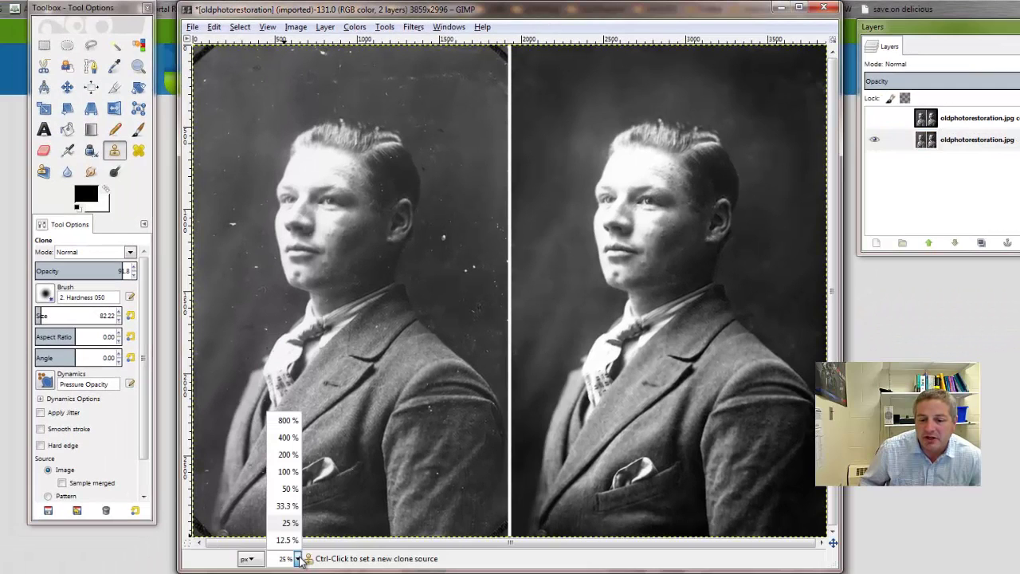
pyautogui.click(291, 471)
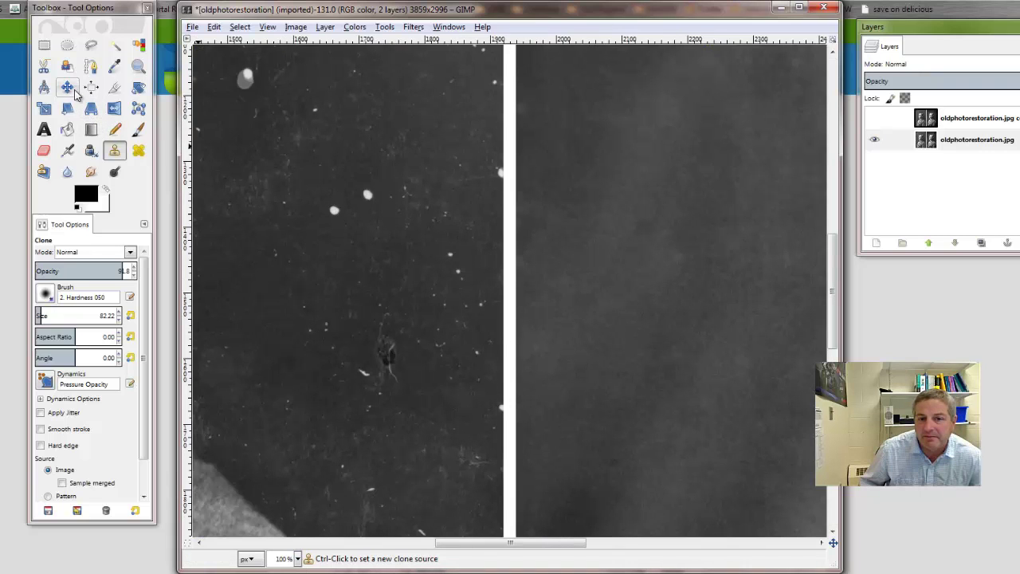
pyautogui.click(138, 67)
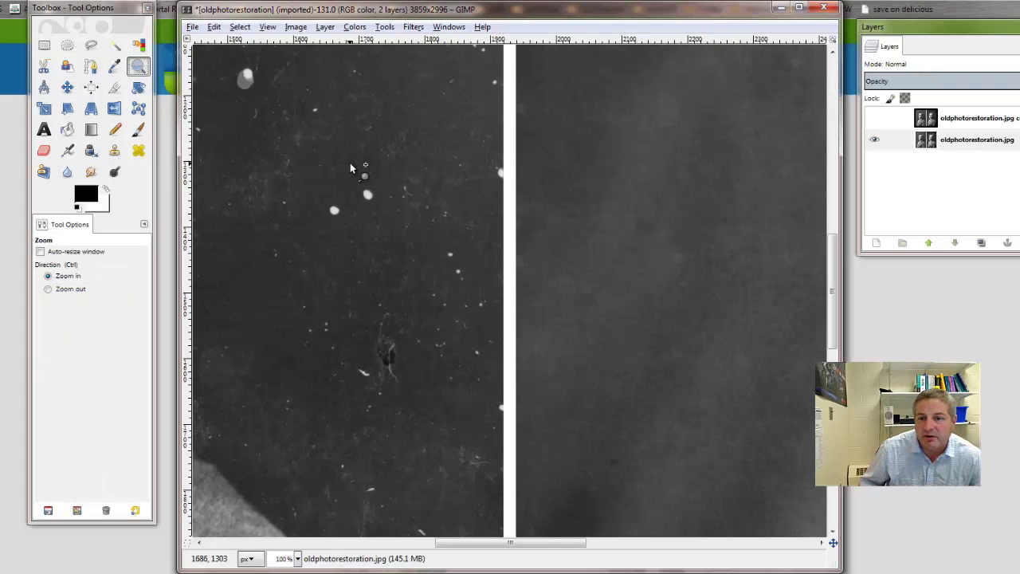
pyautogui.moveTo(354, 231); pyautogui.dragTo(377, 274)
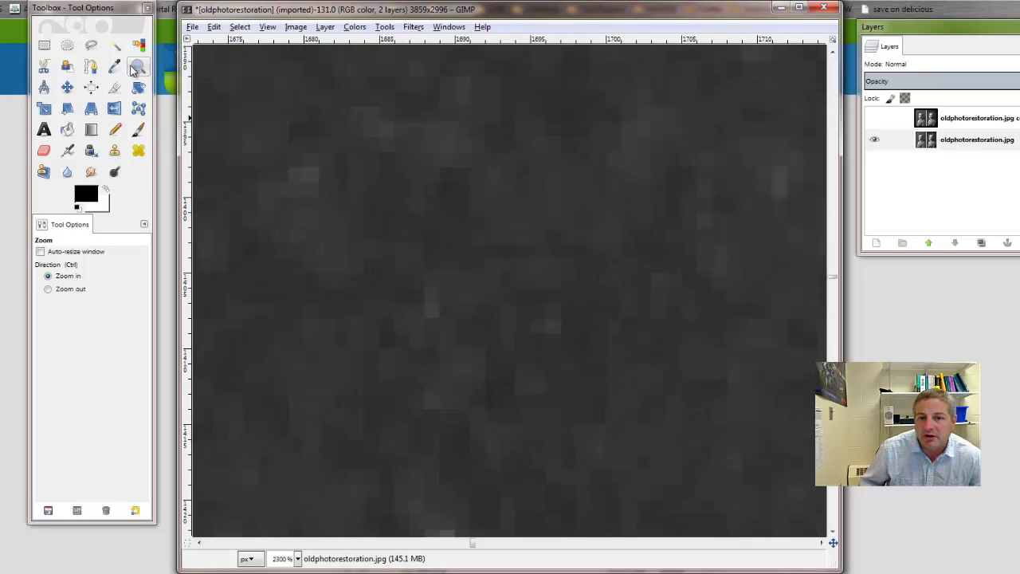
pyautogui.click(396, 271)
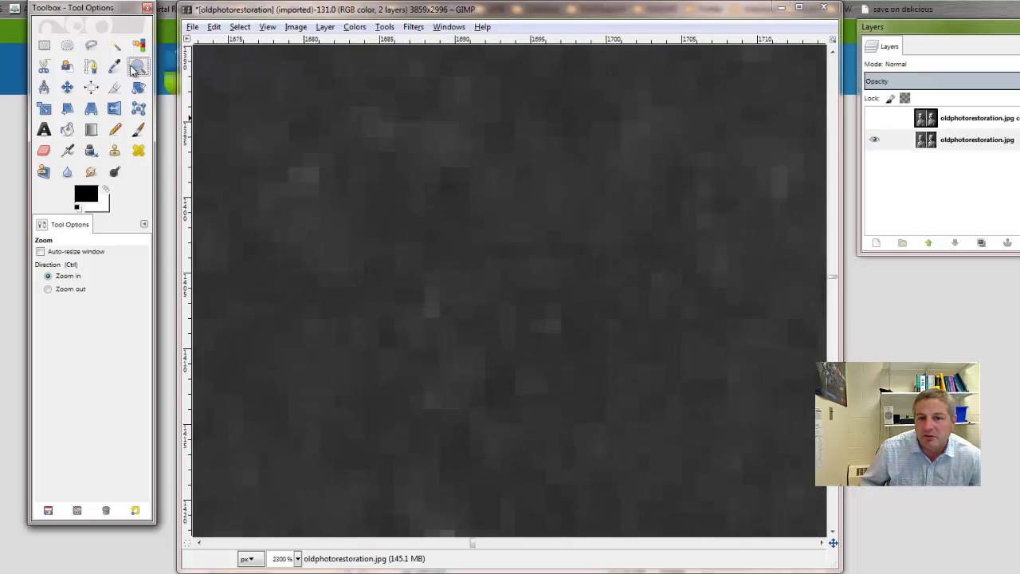
pyautogui.click(297, 558)
pyautogui.click(293, 488)
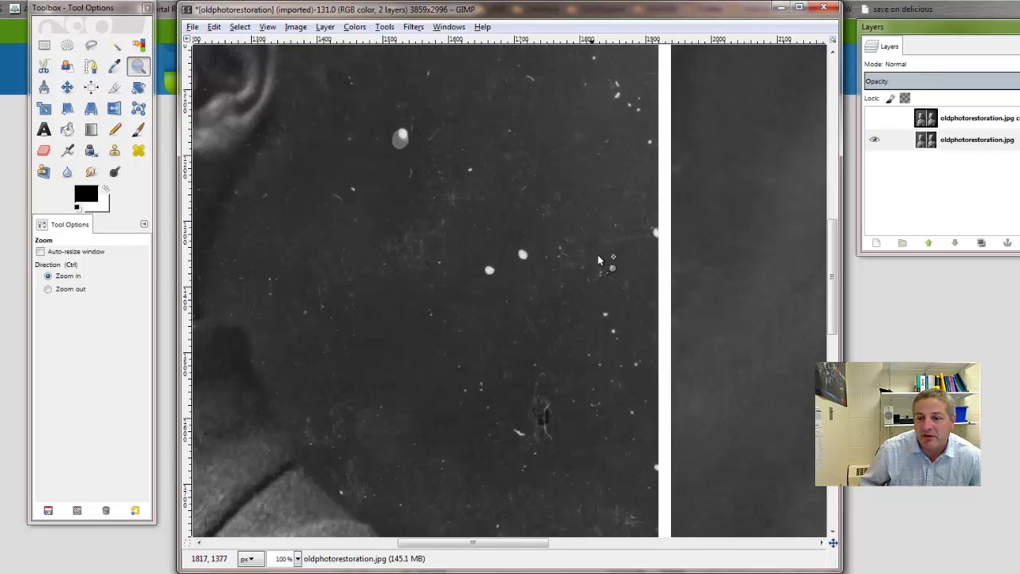
# Use a 59.48 Clone brush sourced from clean background to paint out the large white speck and a nearby one
pyautogui.click(114, 152)
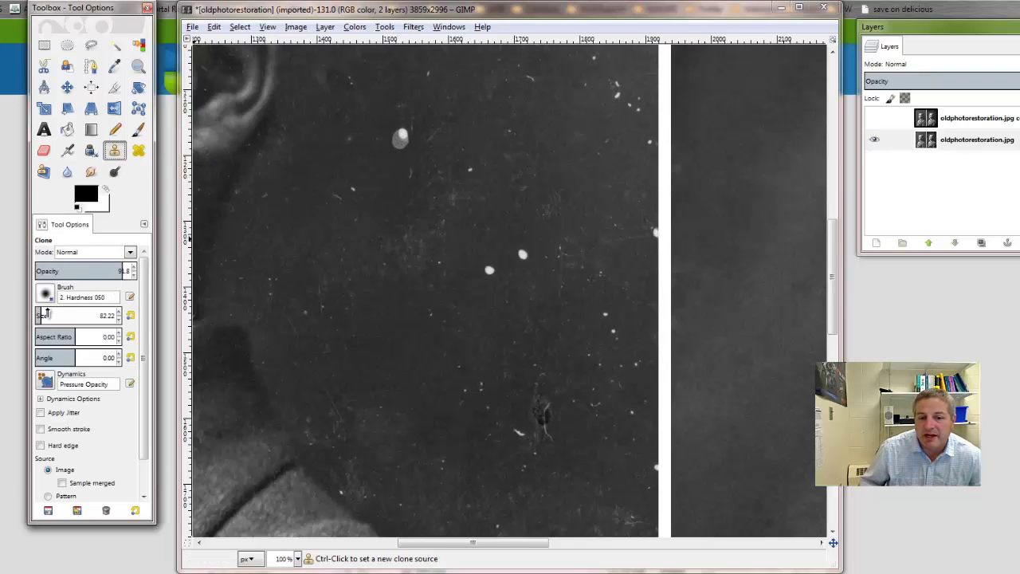
pyautogui.moveTo(41, 315); pyautogui.dragTo(28, 323)
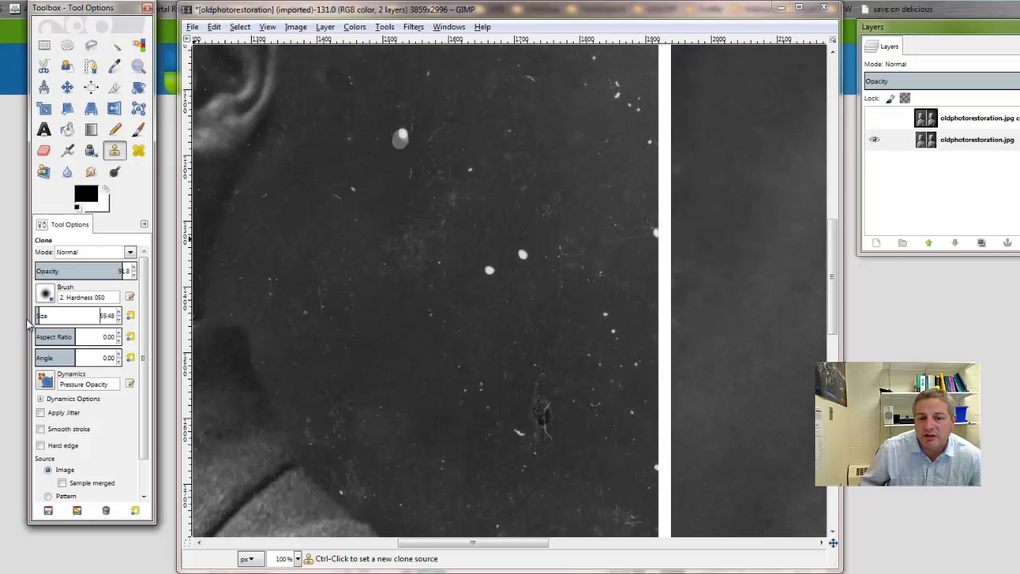
pyautogui.keyDown('ctrl'); pyautogui.click(369, 164); pyautogui.keyUp('ctrl')
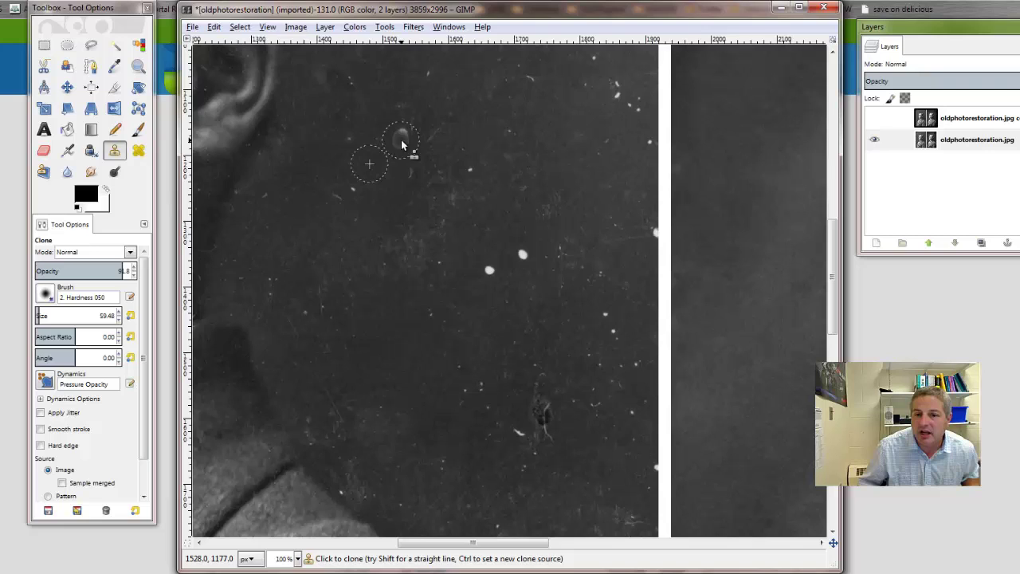
pyautogui.click(401, 141)
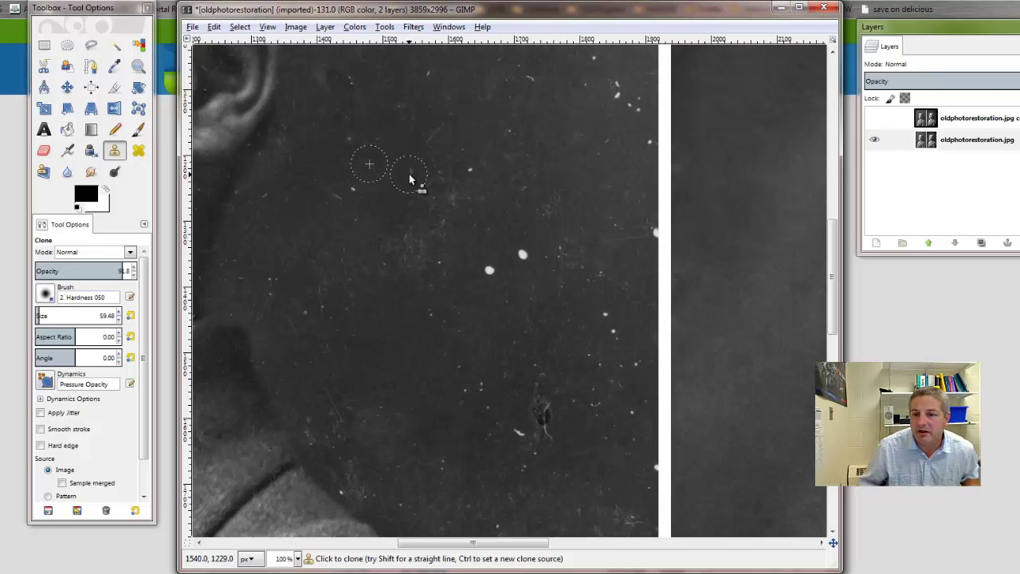
pyautogui.click(411, 176)
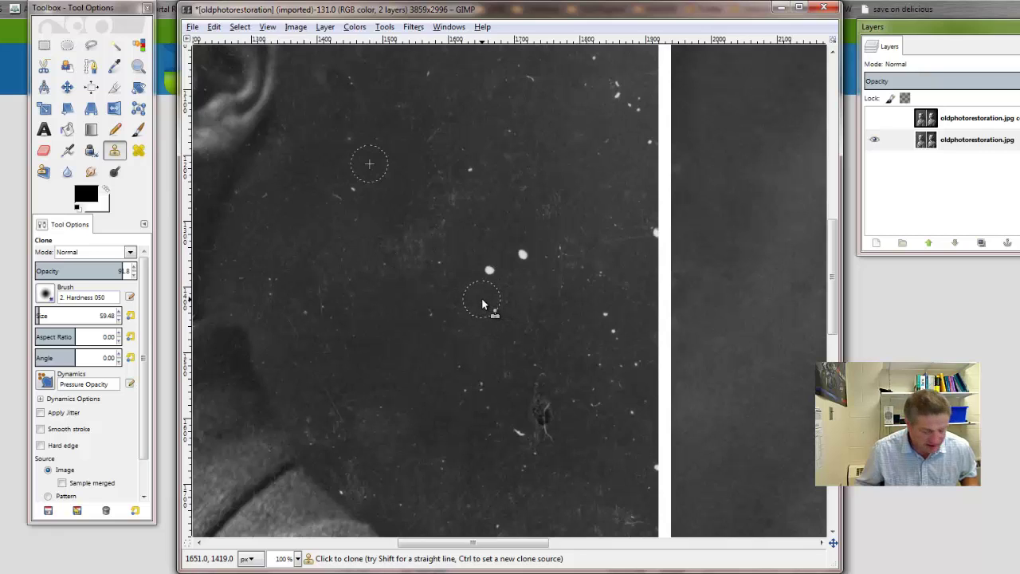
# Clone out the white specks in the upper background and near the photo's right edge
pyautogui.press('ctrl')
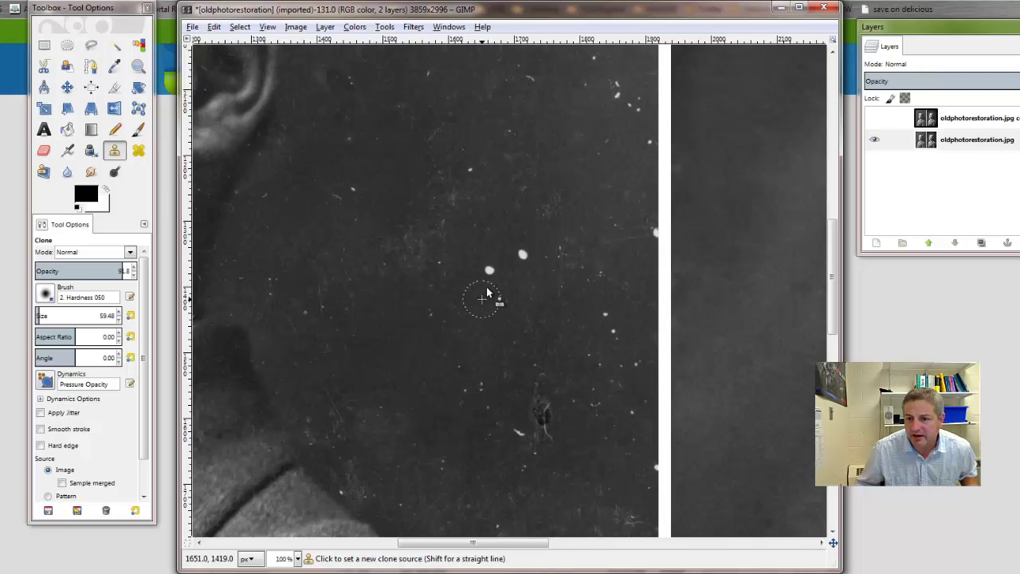
pyautogui.keyDown('ctrl'); pyautogui.click(483, 296); pyautogui.keyUp('ctrl')
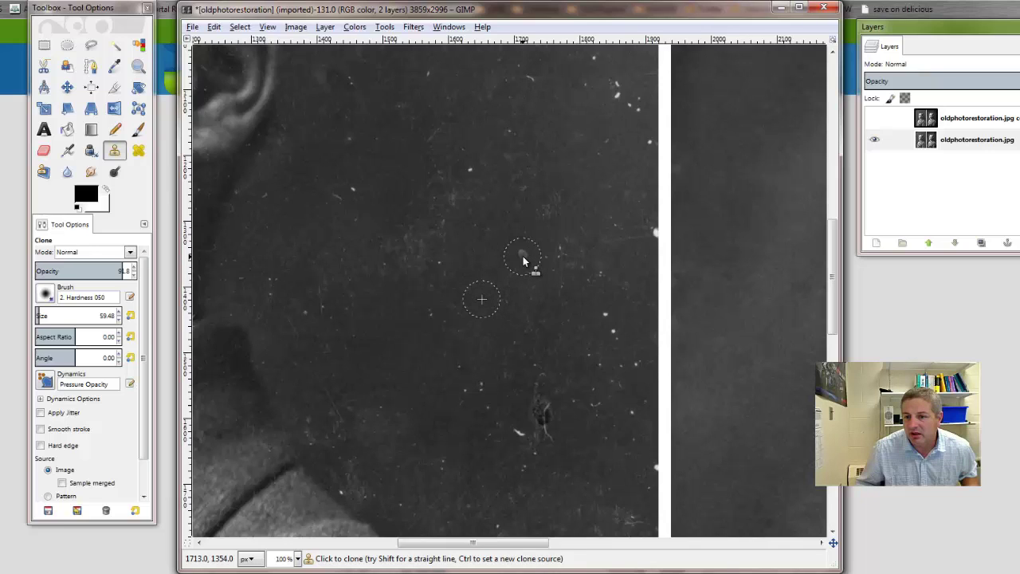
pyautogui.click(523, 256)
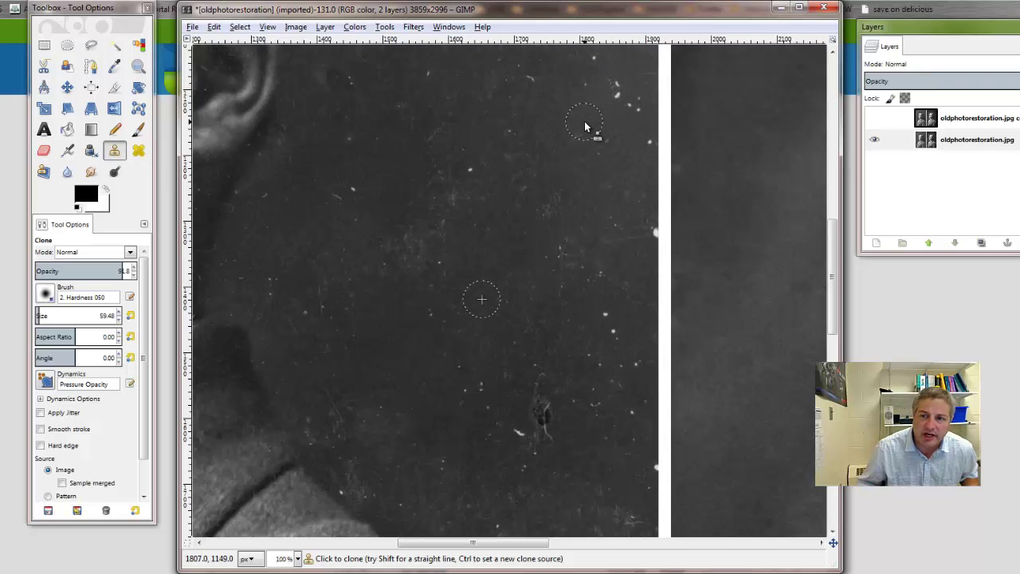
pyautogui.press('ctrl')
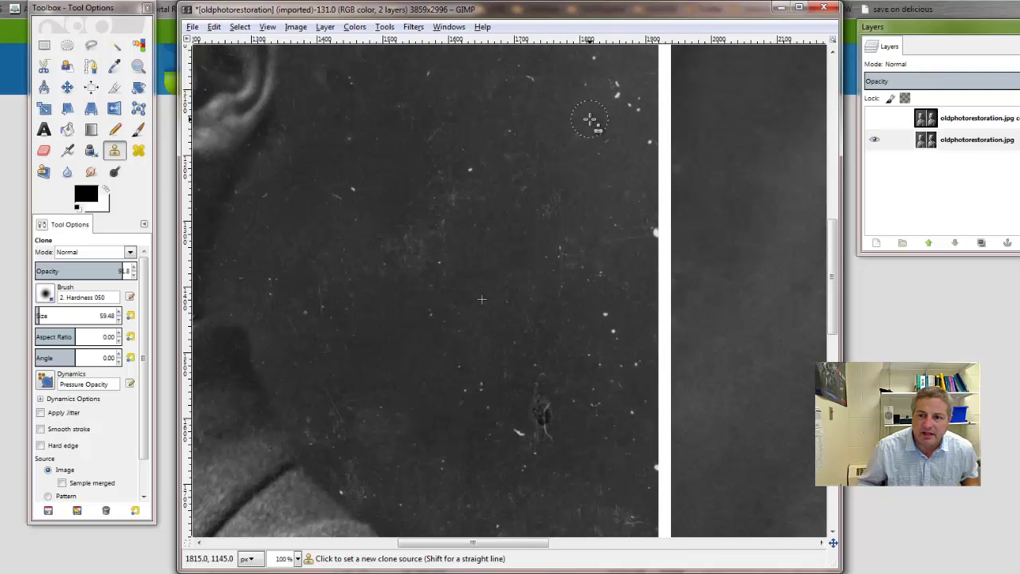
pyautogui.keyDown('ctrl'); pyautogui.click(589, 120); pyautogui.keyUp('ctrl')
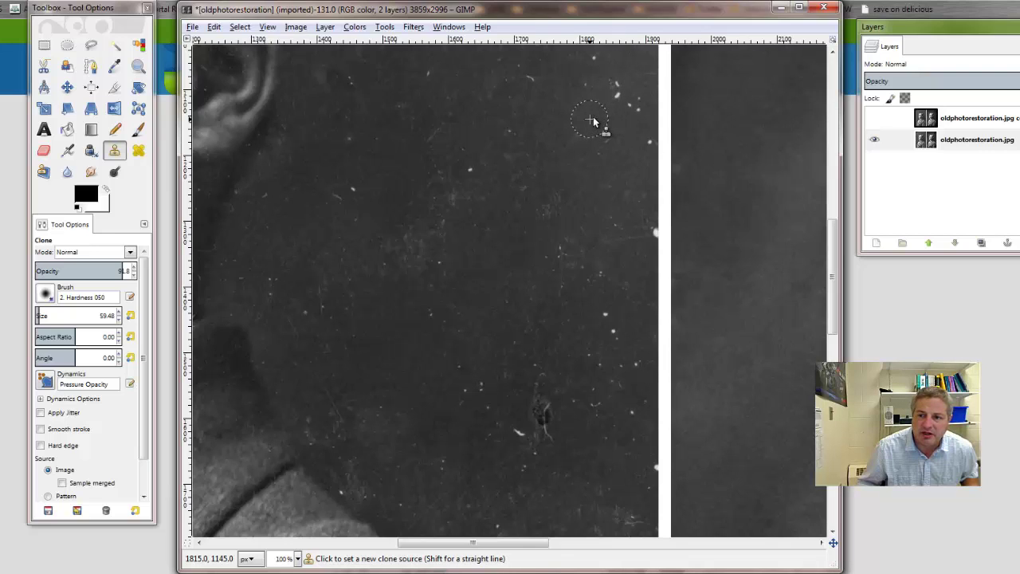
pyautogui.click(597, 67)
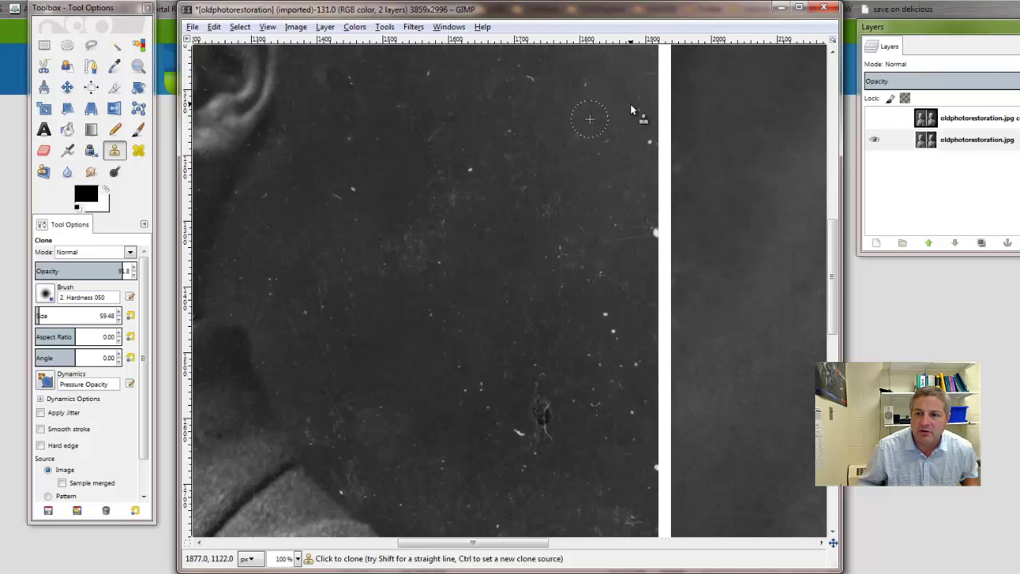
pyautogui.click(648, 142)
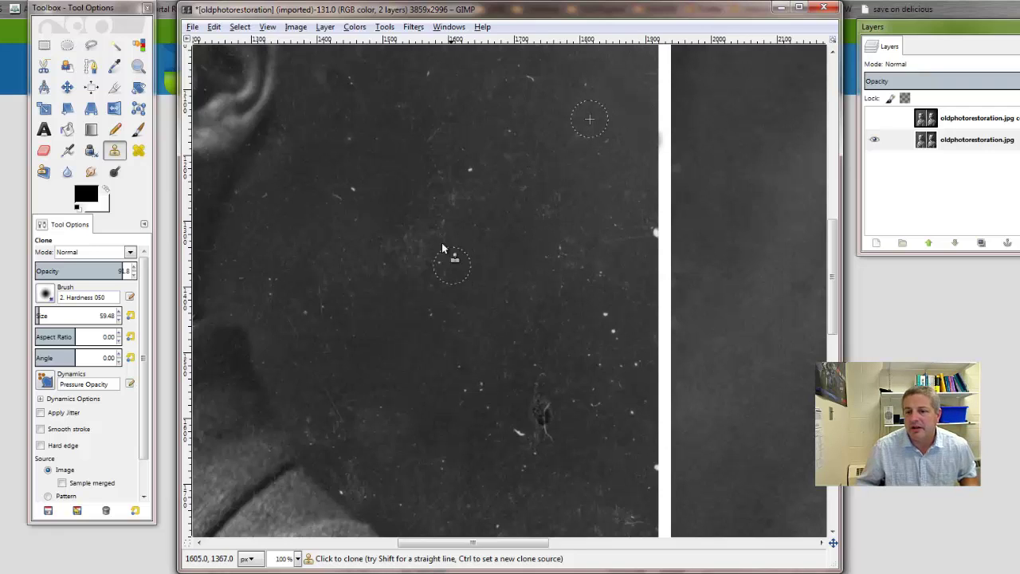
# Set new clone sources beside the ear and clone over the dark blemish lower down
pyautogui.keyDown('ctrl'); pyautogui.click(345, 168); pyautogui.keyUp('ctrl')
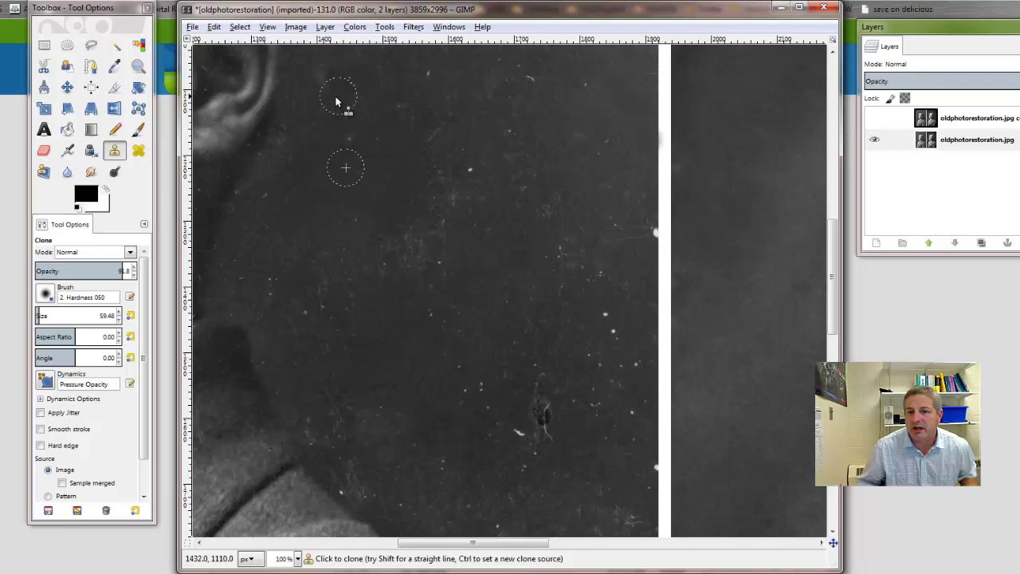
pyautogui.keyDown('ctrl'); pyautogui.click(377, 77); pyautogui.keyUp('ctrl')
pyautogui.keyDown('ctrl'); pyautogui.click(512, 399); pyautogui.keyUp('ctrl')
pyautogui.click(545, 414)
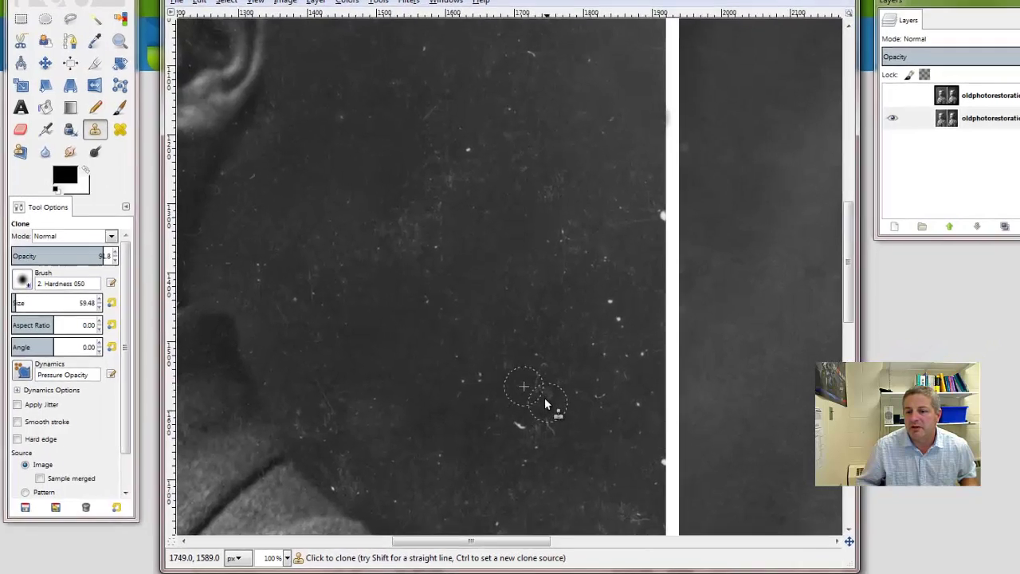
# Set the view zoom to 25% to compare both whole portraits
pyautogui.click(252, 555)
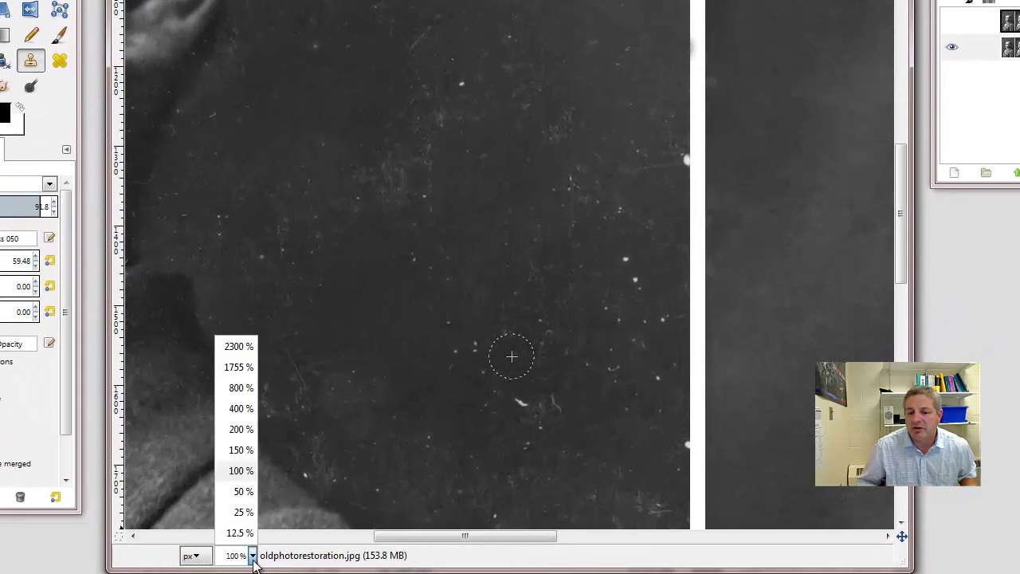
pyautogui.click(243, 513)
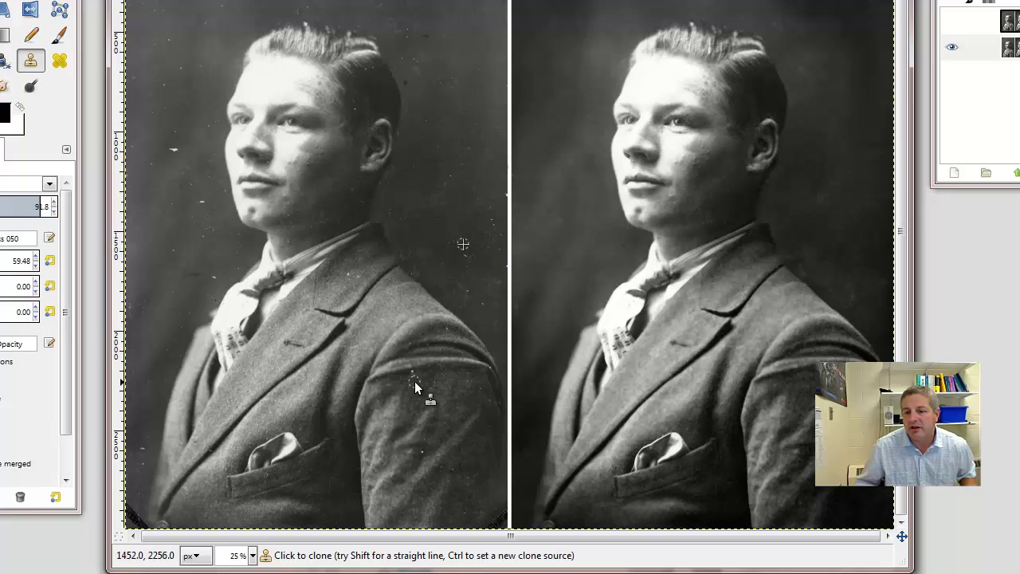
pyautogui.click(253, 555)
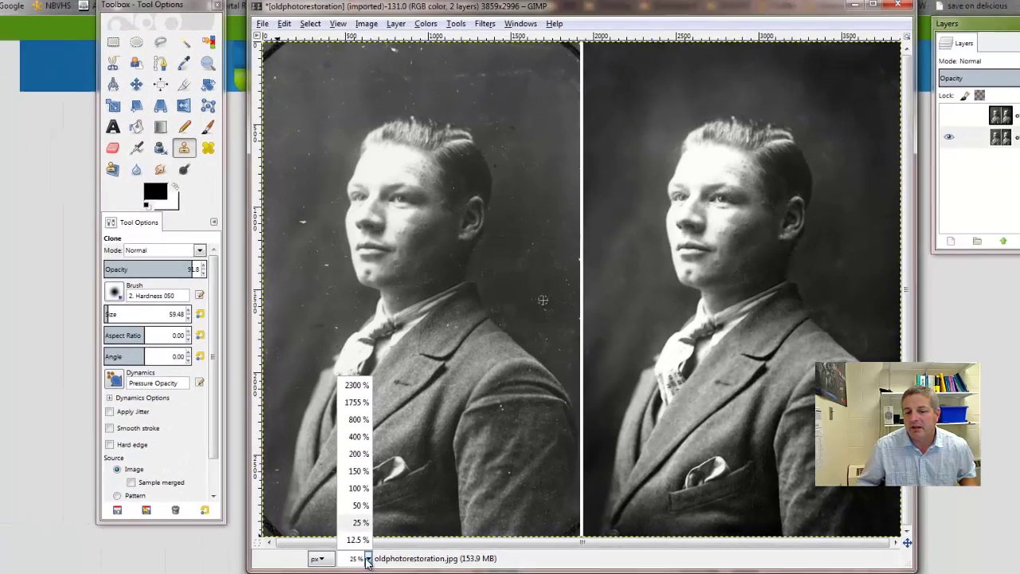
pyautogui.click(206, 168)
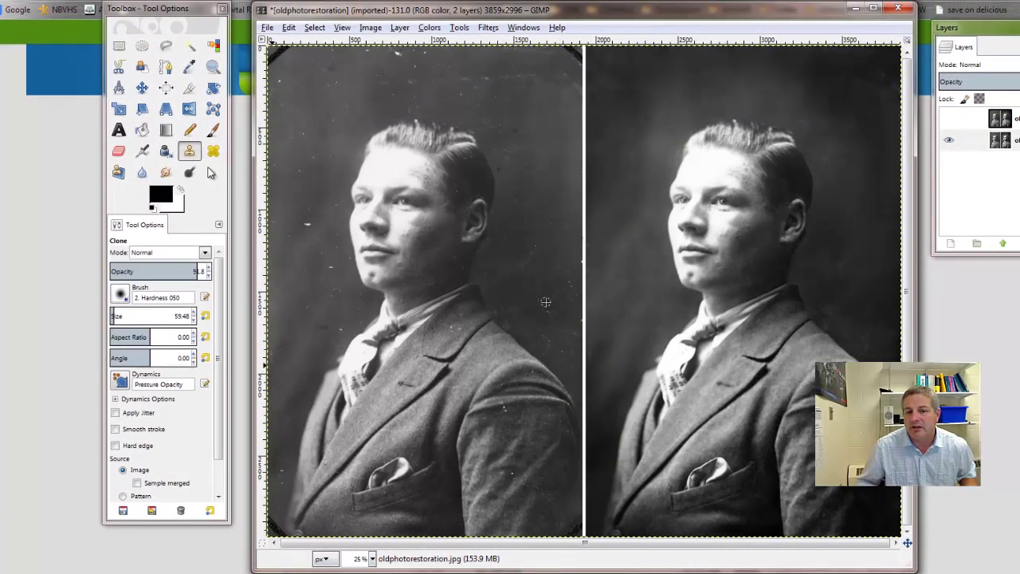
# Magnify the dust-speckled jacket shoulder to 200% with the Zoom tool
pyautogui.click(213, 67)
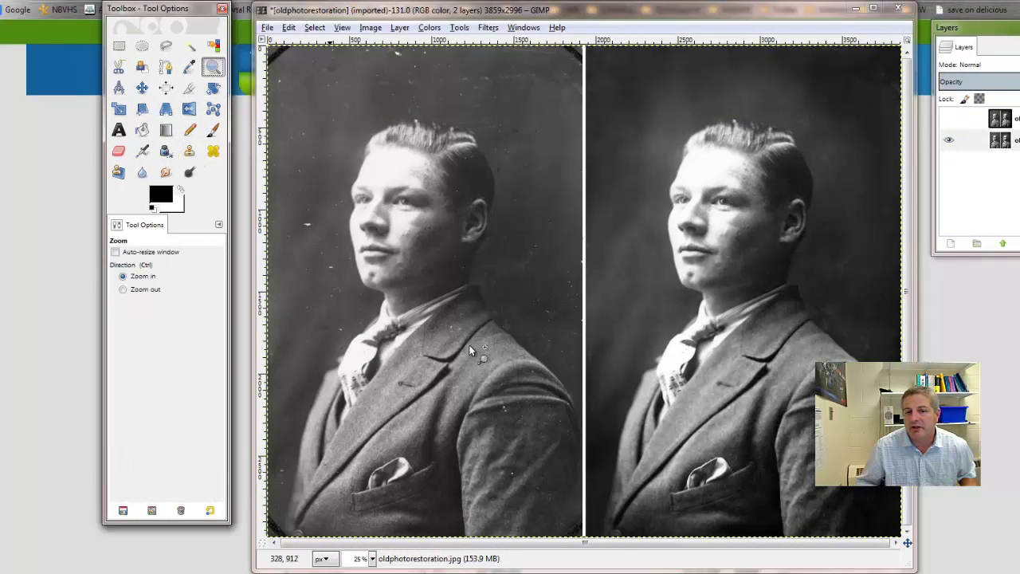
pyautogui.click(503, 416)
pyautogui.click(503, 416)
pyautogui.click(503, 416)
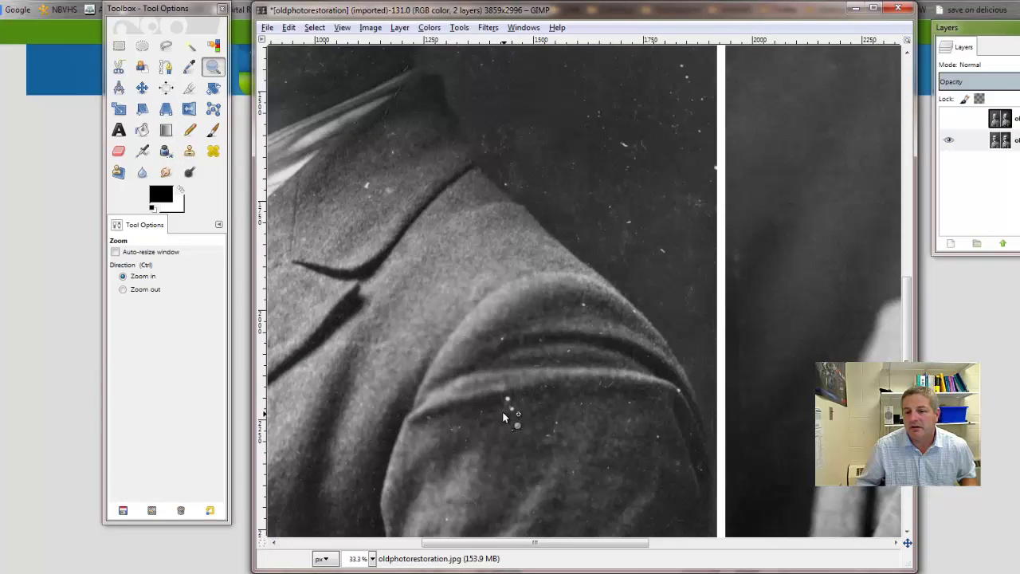
pyautogui.click(503, 416)
pyautogui.click(502, 411)
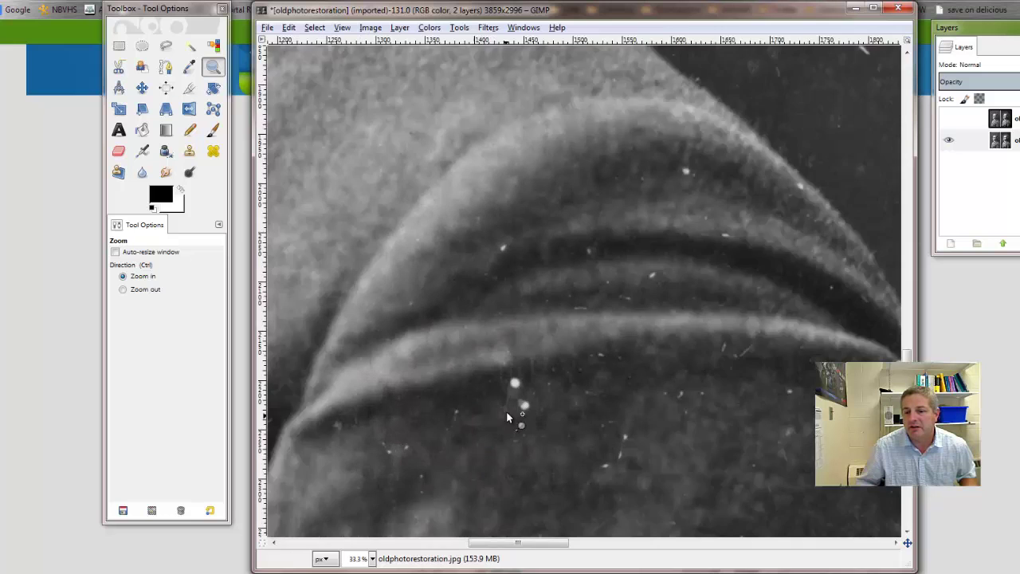
pyautogui.click(506, 412)
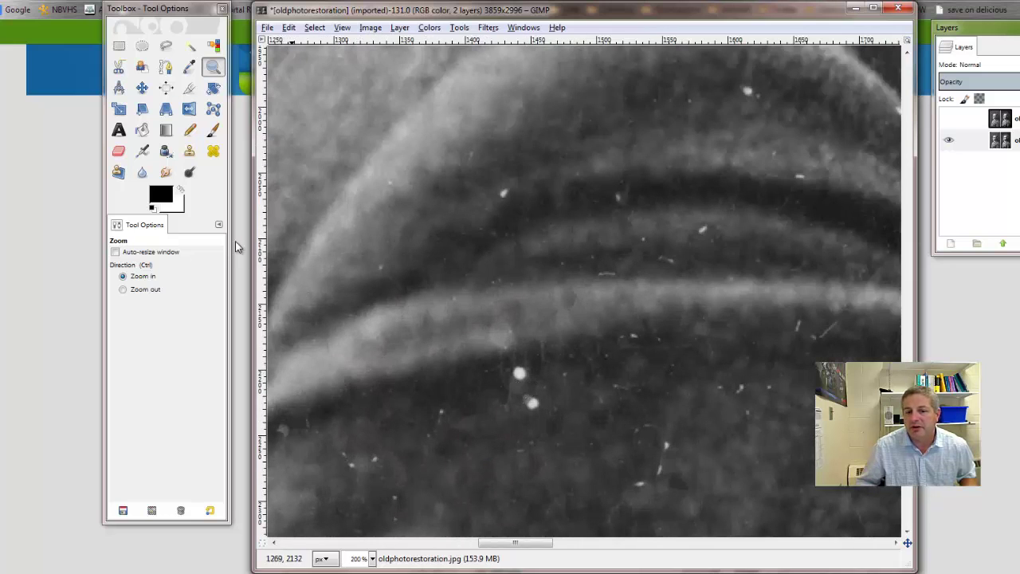
# Switch to the Heal tool and shrink its brush size to 15.17
pyautogui.click(213, 152)
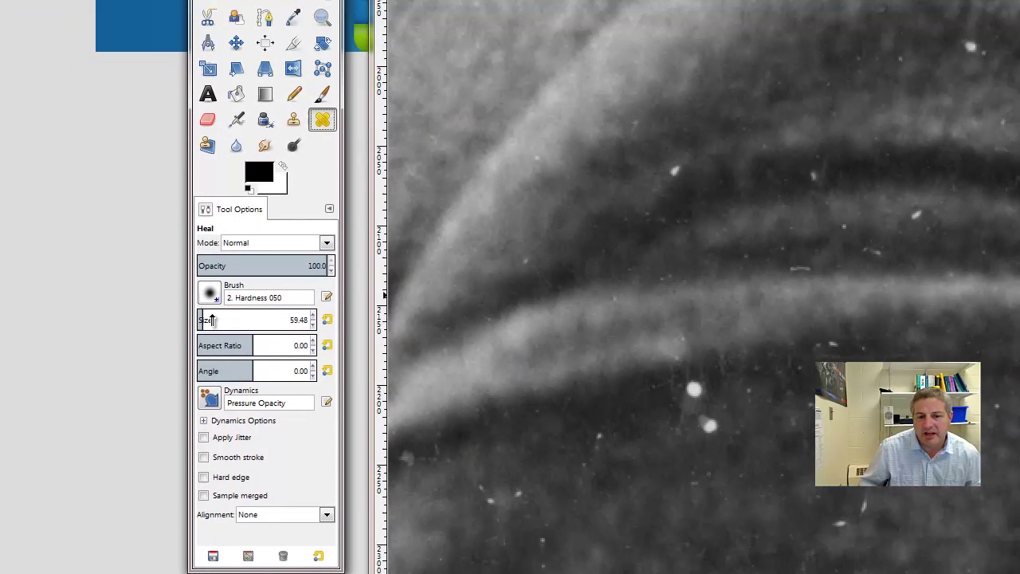
pyautogui.moveTo(204, 319); pyautogui.dragTo(208, 320)
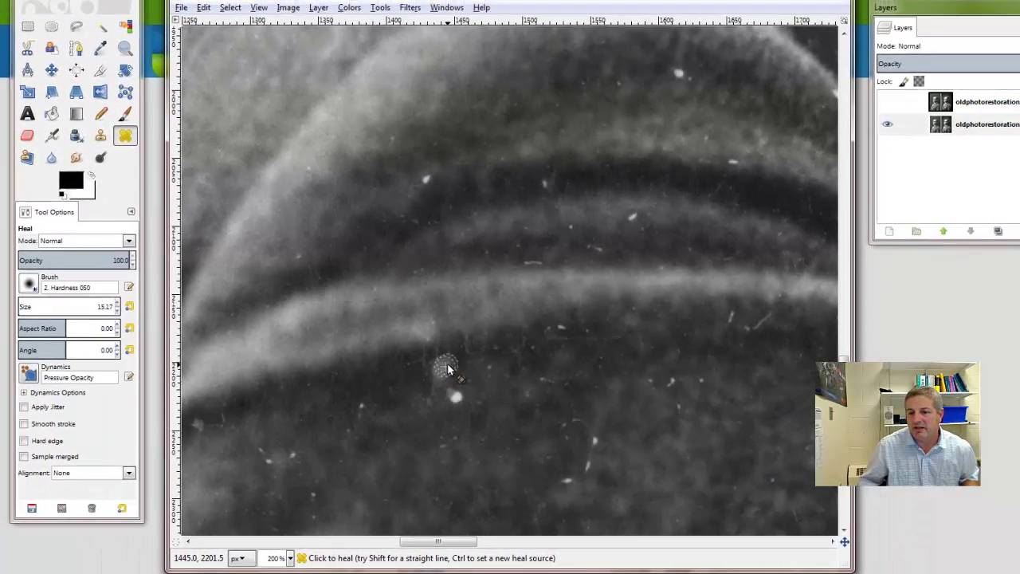
# Heal the white speck on the lower jacket shoulder, sampling clean dark fabric beside it
pyautogui.keyDown('ctrl'); pyautogui.click(447, 365); pyautogui.keyUp('ctrl')
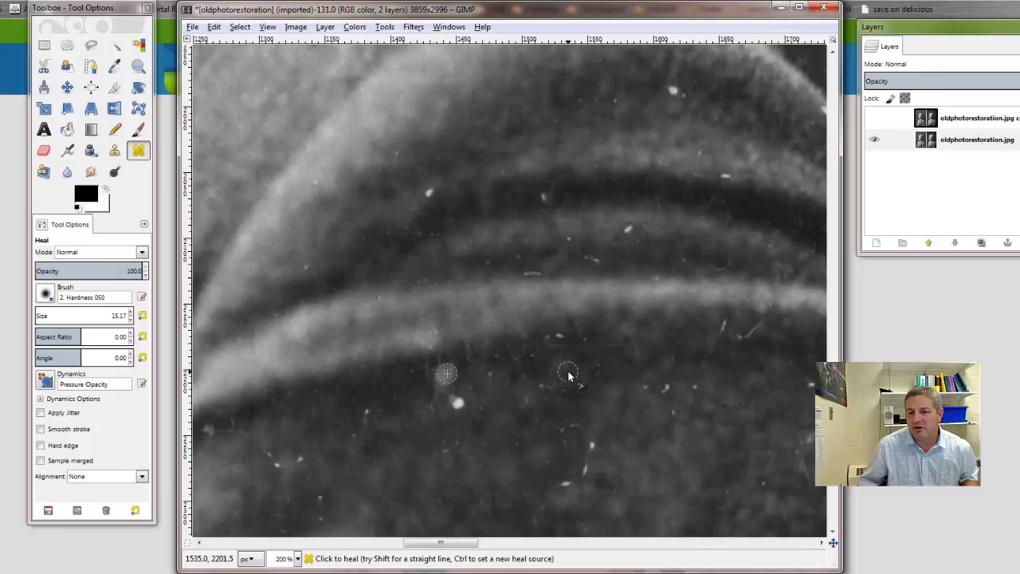
pyautogui.press('ctrl')
pyautogui.keyDown('ctrl'); pyautogui.click(421, 380); pyautogui.keyUp('ctrl')
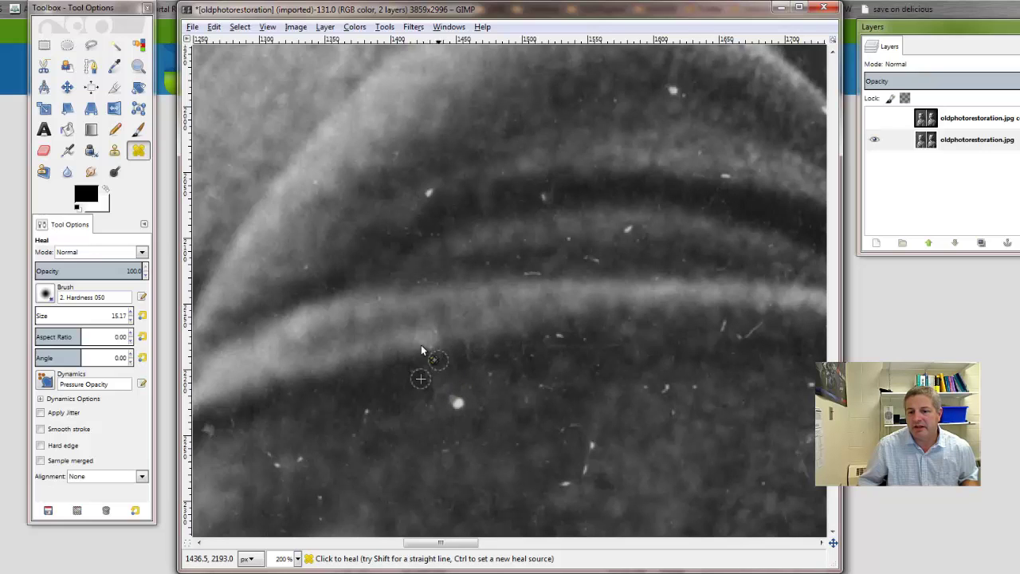
pyautogui.keyDown('ctrl'); pyautogui.click(440, 405); pyautogui.keyUp('ctrl')
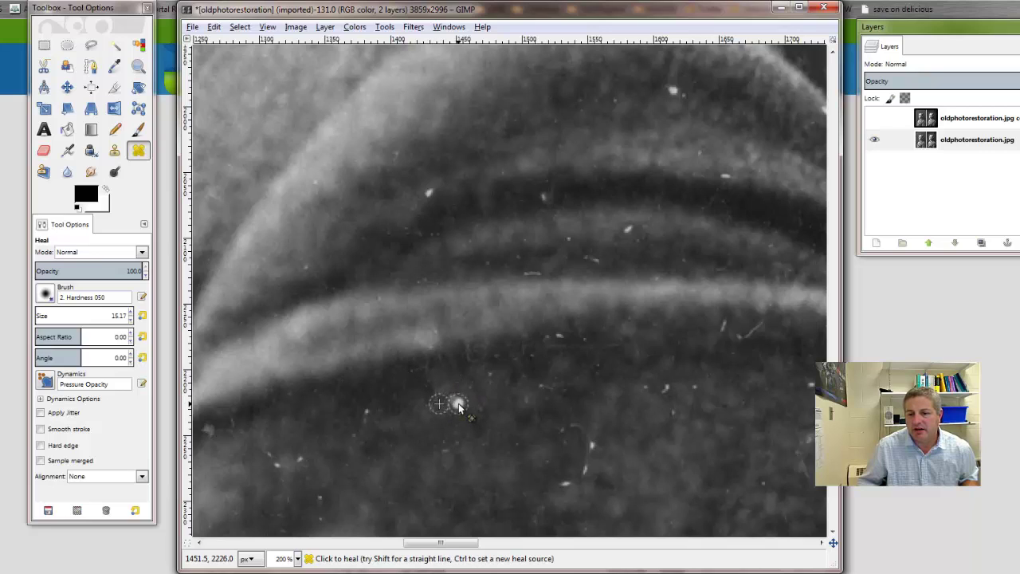
pyautogui.click(459, 405)
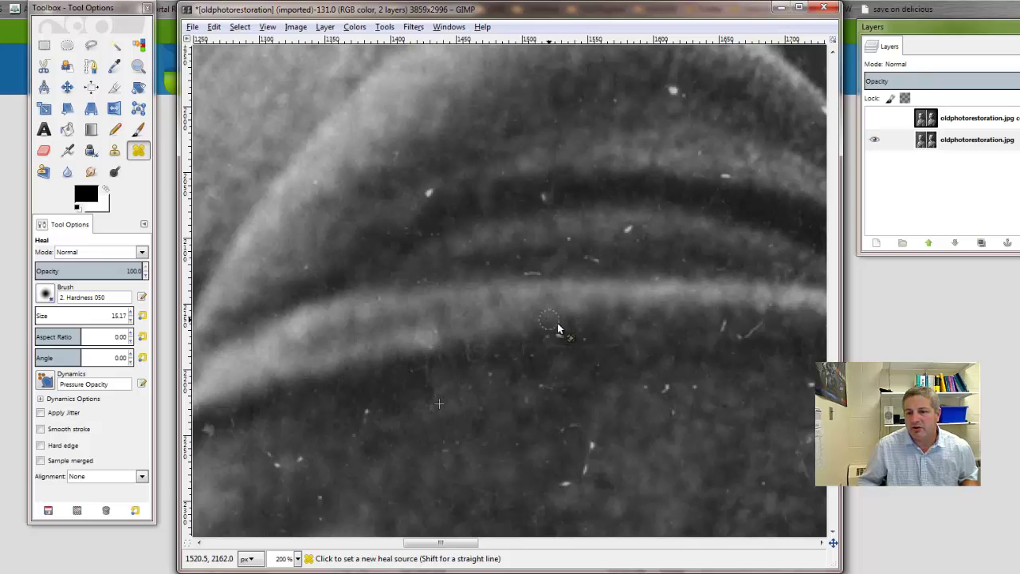
# Heal the specks further right on the shoulder, then sample clean texture near the stripe top
pyautogui.keyDown('ctrl'); pyautogui.click(578, 331); pyautogui.keyUp('ctrl')
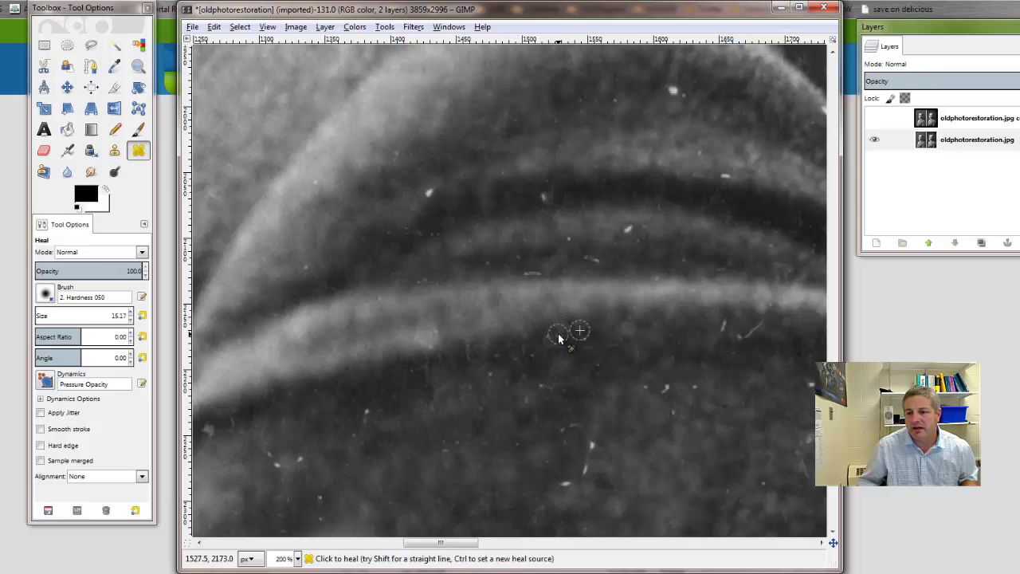
pyautogui.click(557, 336)
pyautogui.keyDown('ctrl'); pyautogui.click(705, 322); pyautogui.keyUp('ctrl')
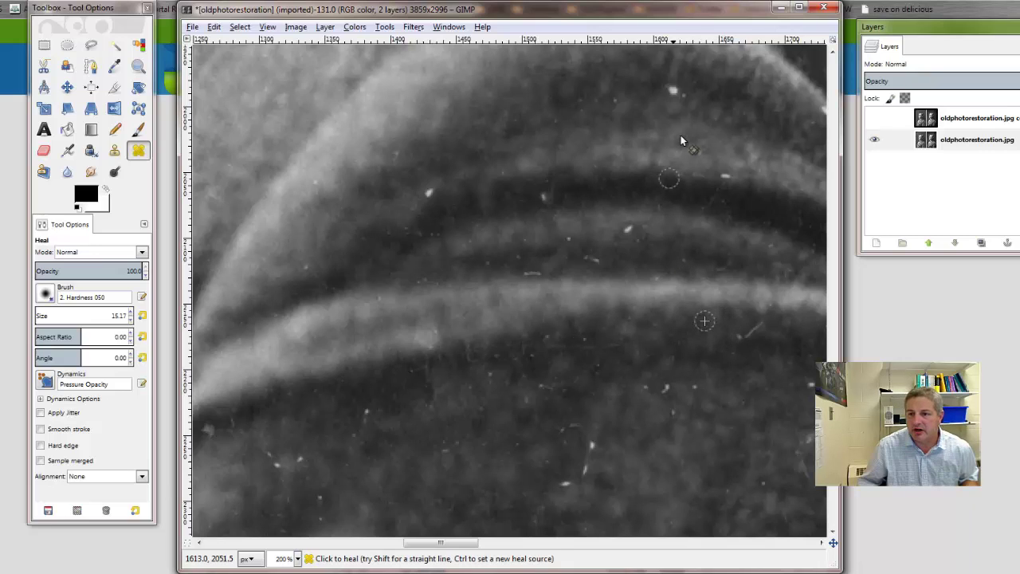
pyautogui.keyDown('ctrl'); pyautogui.click(685, 74); pyautogui.keyUp('ctrl')
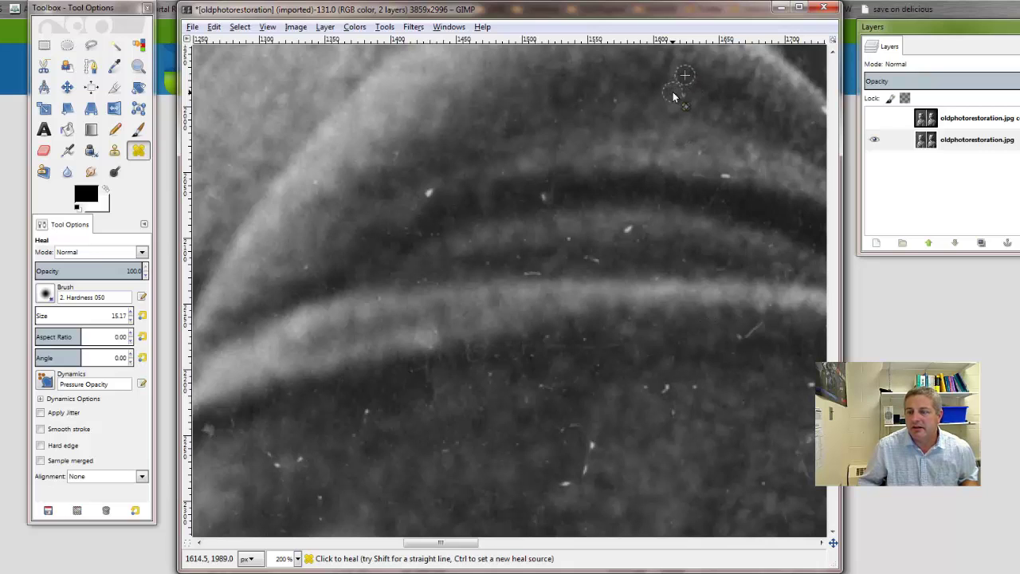
# Heal the bright speck near the stripe, resampling clean fabric around the neighbouring specks
pyautogui.keyDown('ctrl'); pyautogui.click(430, 172); pyautogui.keyUp('ctrl')
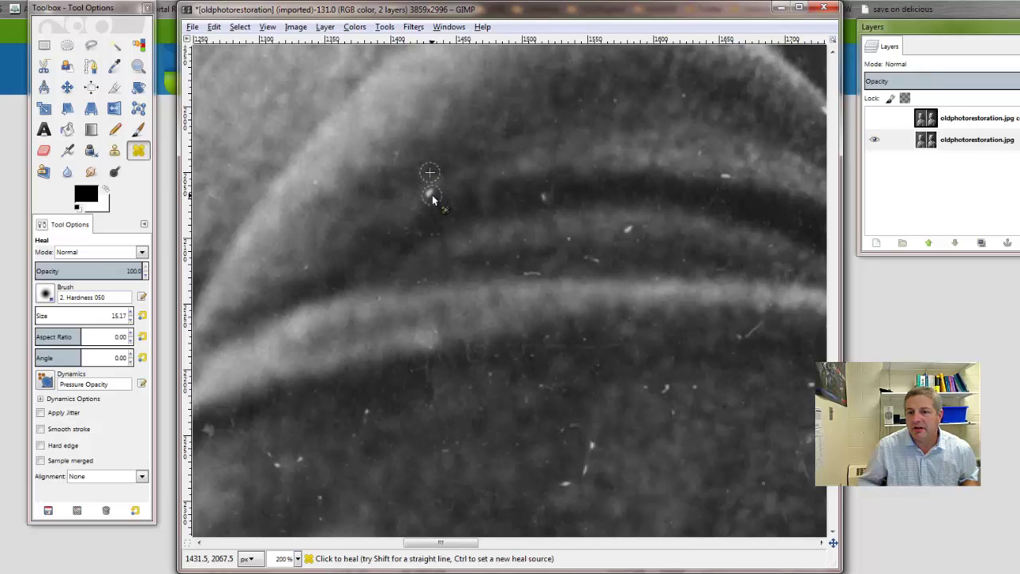
pyautogui.click(432, 196)
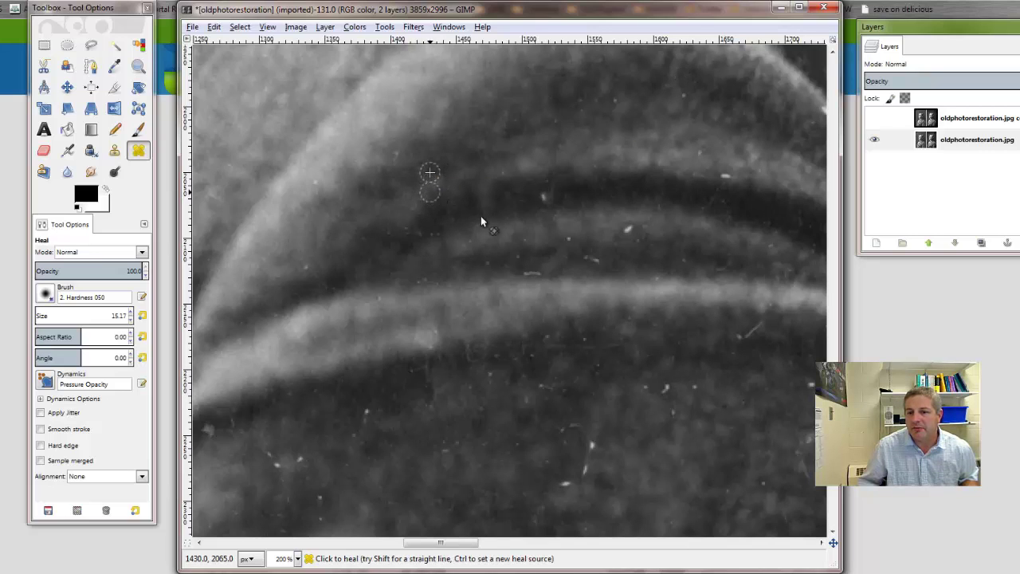
pyautogui.keyDown('ctrl'); pyautogui.click(536, 183); pyautogui.keyUp('ctrl')
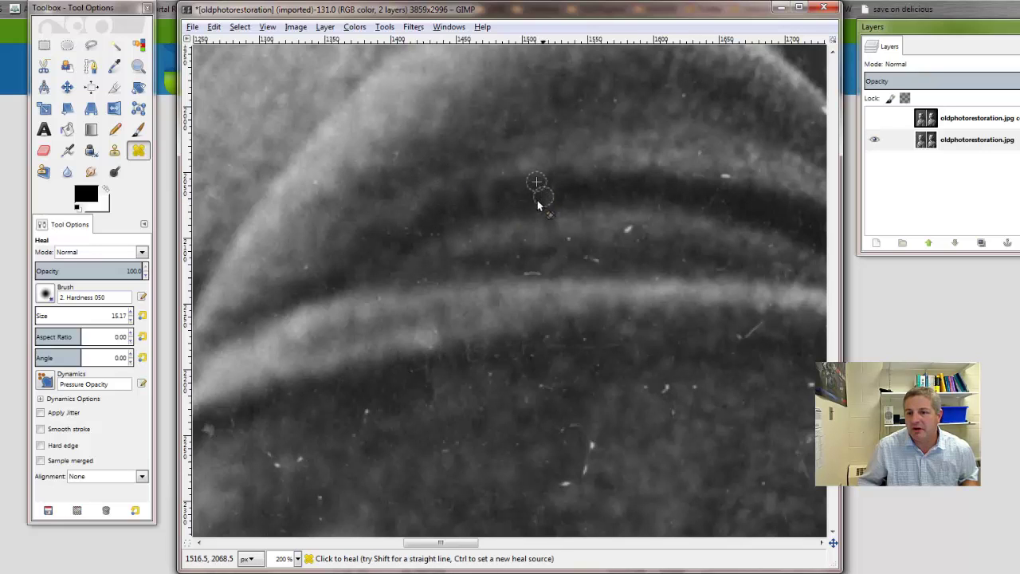
pyautogui.keyDown('ctrl'); pyautogui.click(623, 211); pyautogui.keyUp('ctrl')
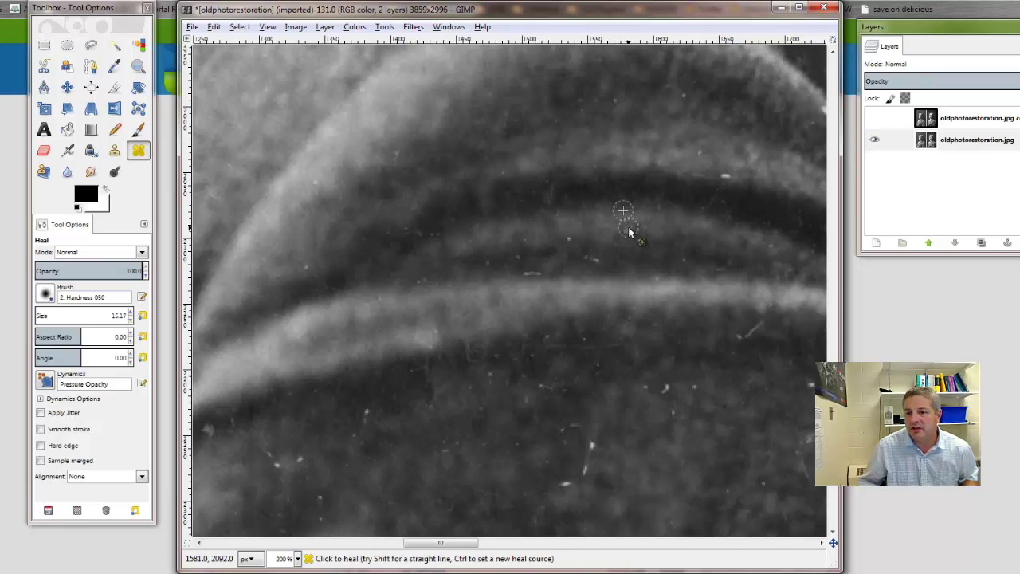
pyautogui.keyDown('ctrl'); pyautogui.click(532, 258); pyautogui.keyUp('ctrl')
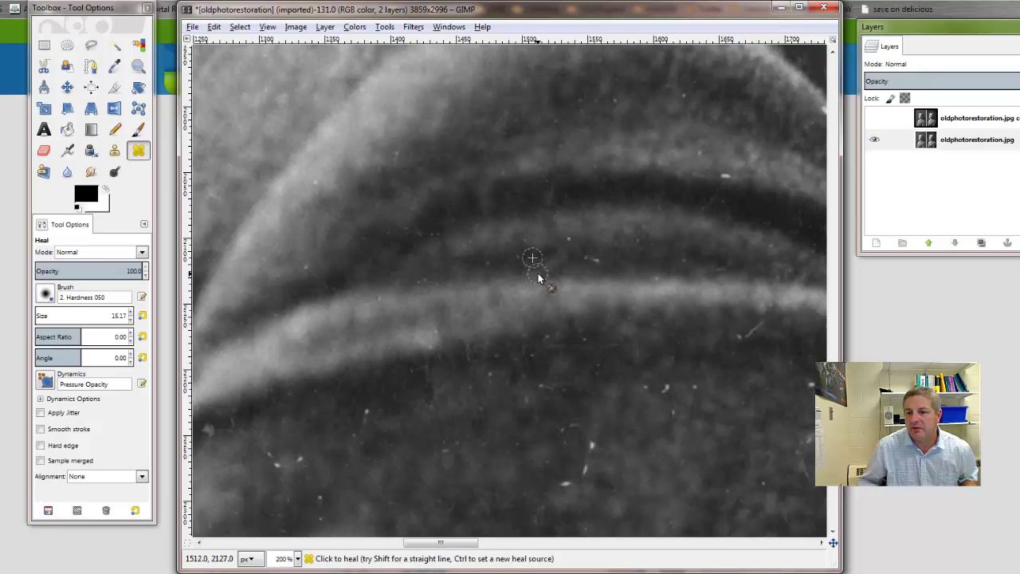
# Heal specks along the left and upper folds and lower on the jacket beside the stripe
pyautogui.keyDown('ctrl'); pyautogui.click(298, 249); pyautogui.keyUp('ctrl')
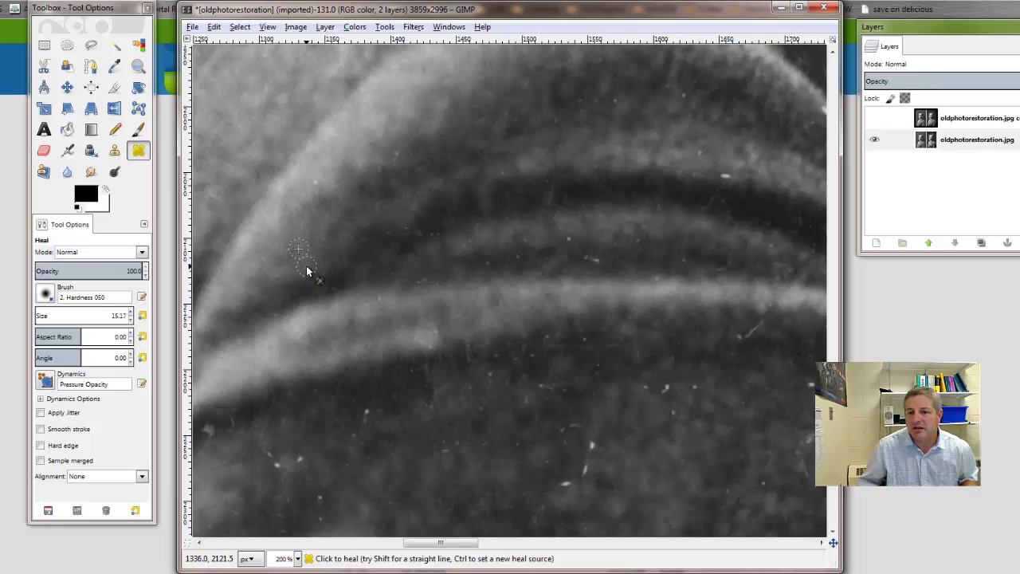
pyautogui.keyDown('ctrl'); pyautogui.click(315, 157); pyautogui.keyUp('ctrl')
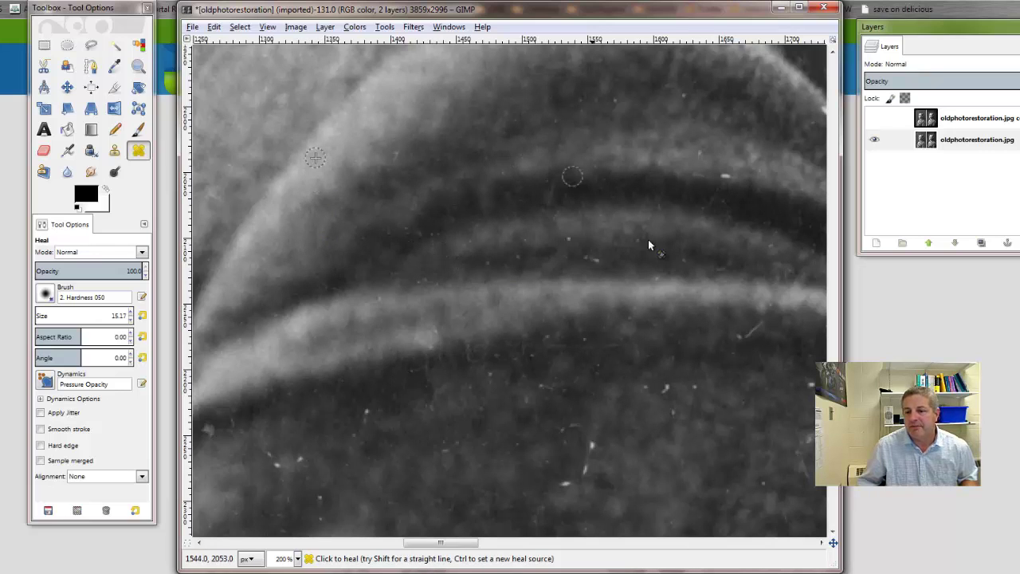
pyautogui.keyDown('ctrl'); pyautogui.click(608, 433); pyautogui.keyUp('ctrl')
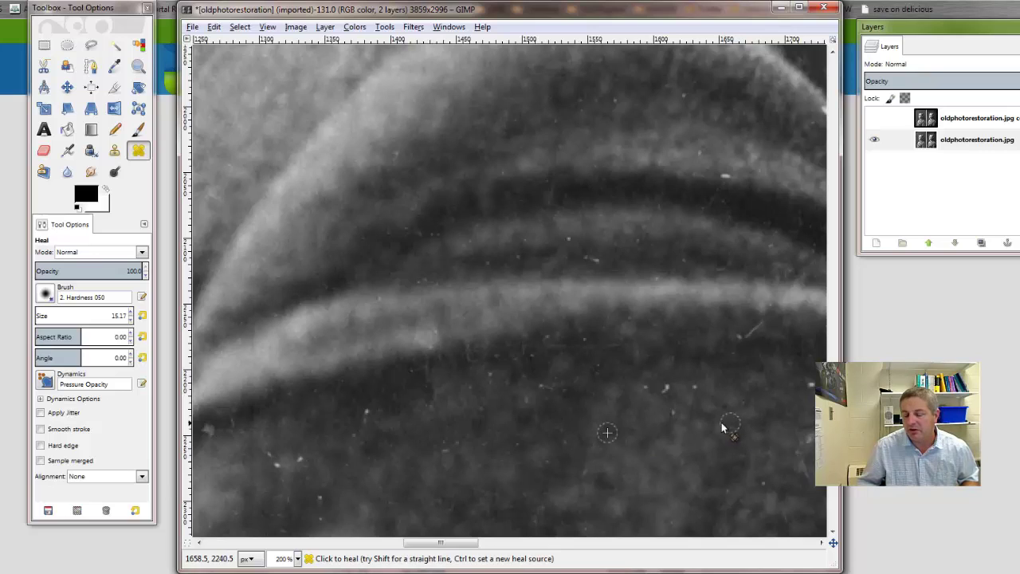
pyautogui.keyDown('ctrl'); pyautogui.click(664, 372); pyautogui.keyUp('ctrl')
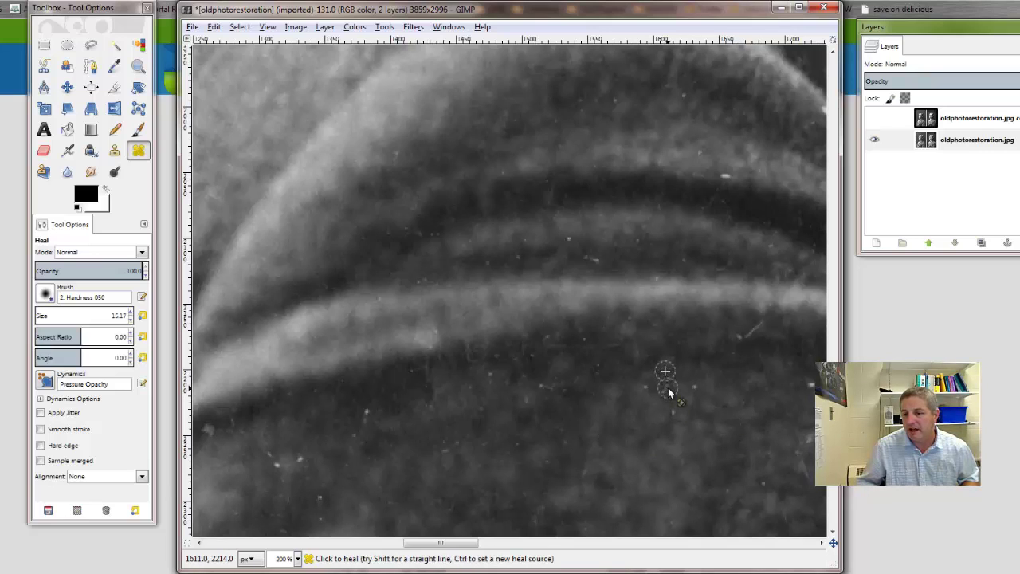
pyautogui.keyDown('ctrl'); pyautogui.click(744, 320); pyautogui.keyUp('ctrl')
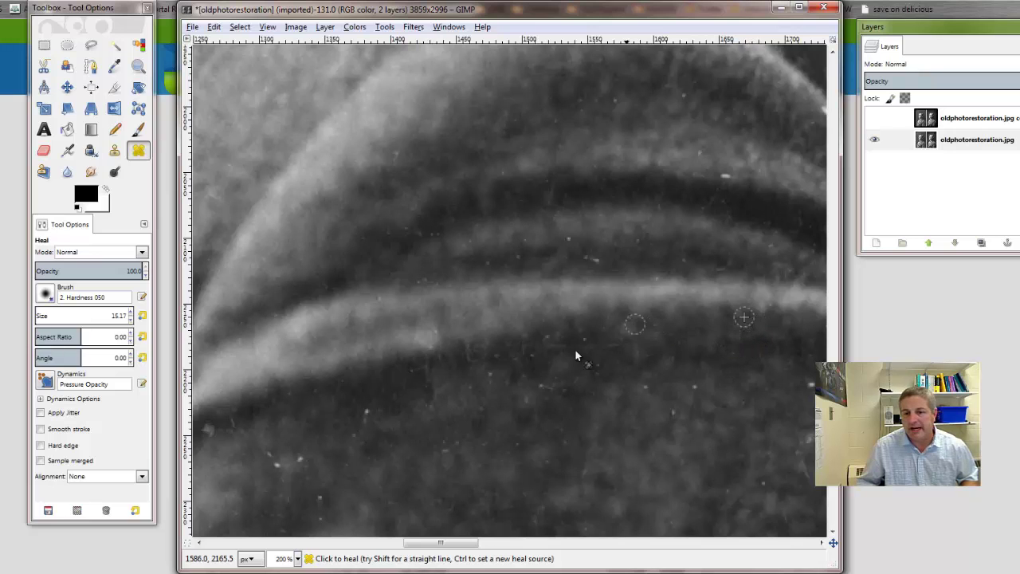
pyautogui.click(365, 541)
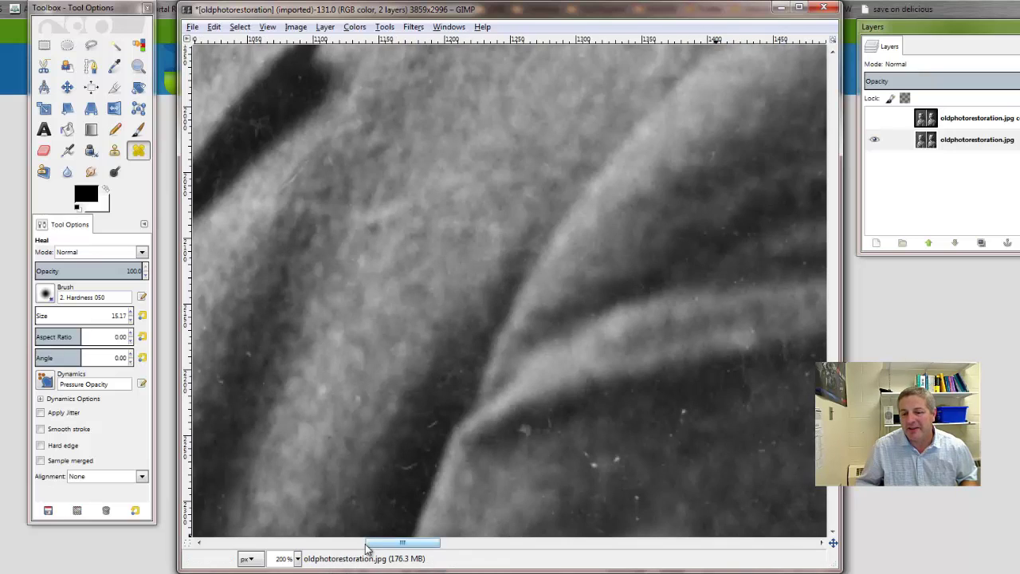
# Zoom out to 66.7% and scroll up to bring the whole portrait back into view
pyautogui.click(298, 558)
pyautogui.click(289, 472)
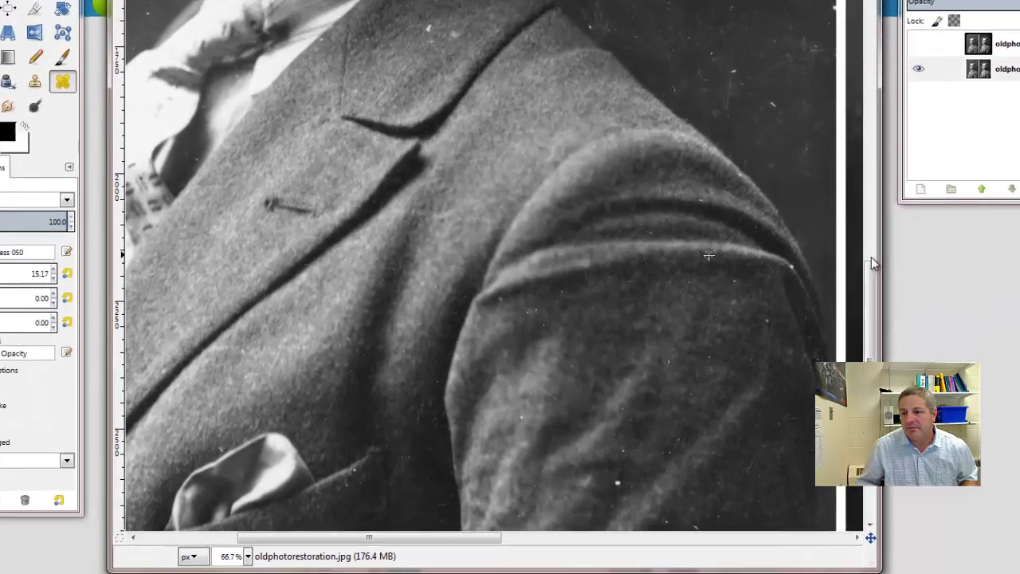
pyautogui.moveTo(832, 302); pyautogui.dragTo(830, 234)
pyautogui.moveTo(882, 167); pyautogui.dragTo(879, 145)
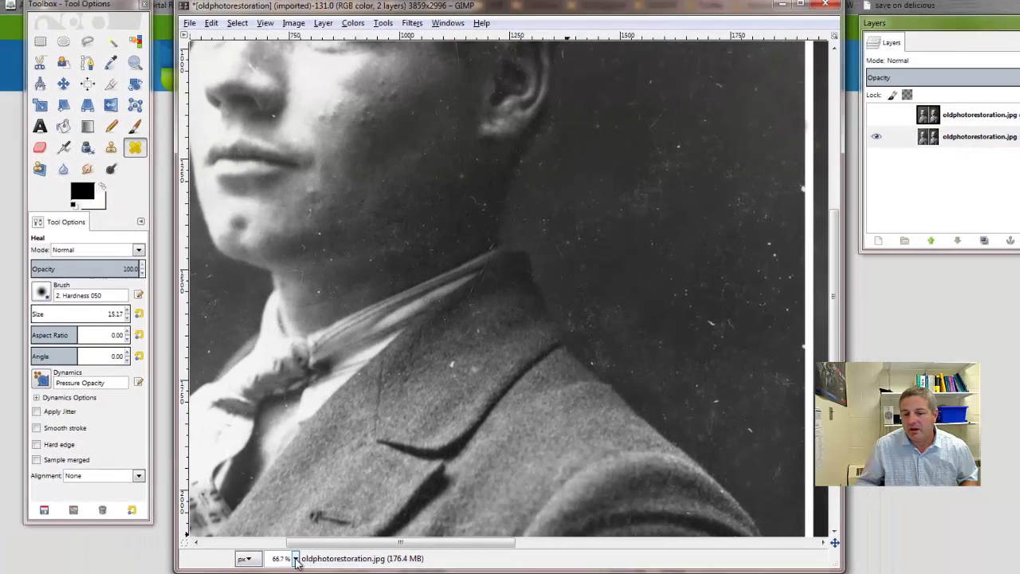
pyautogui.click(263, 557)
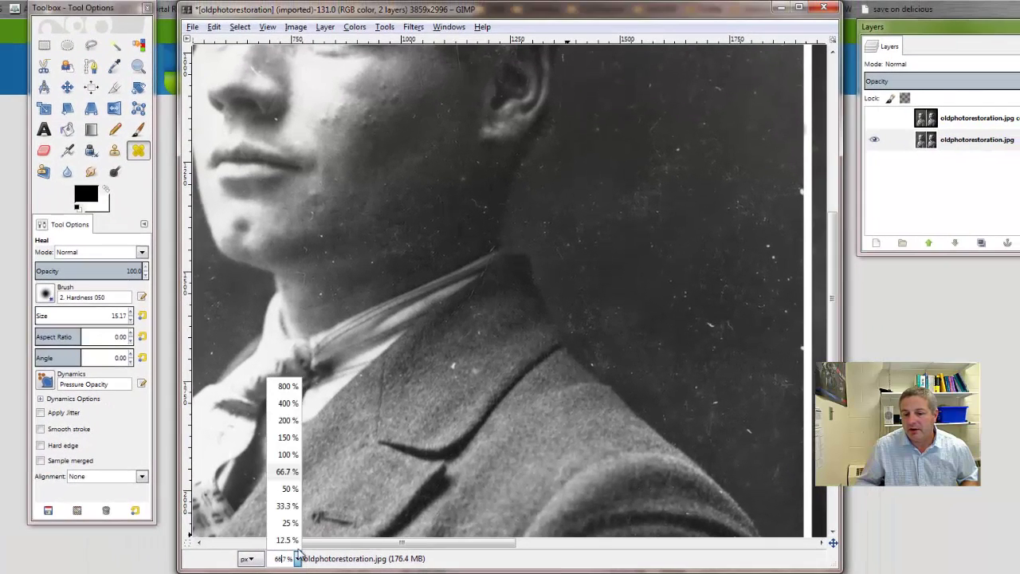
pyautogui.click(289, 522)
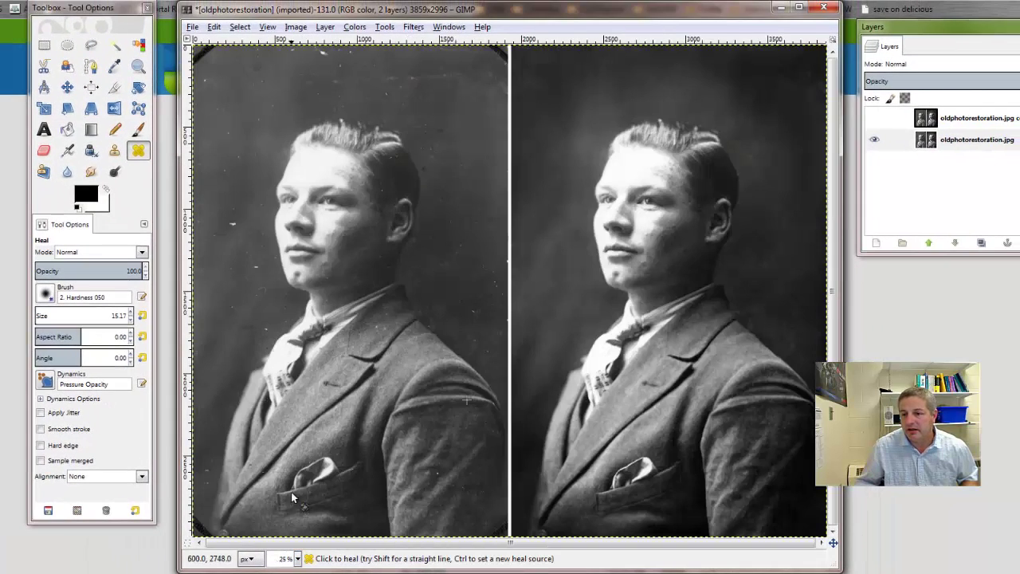